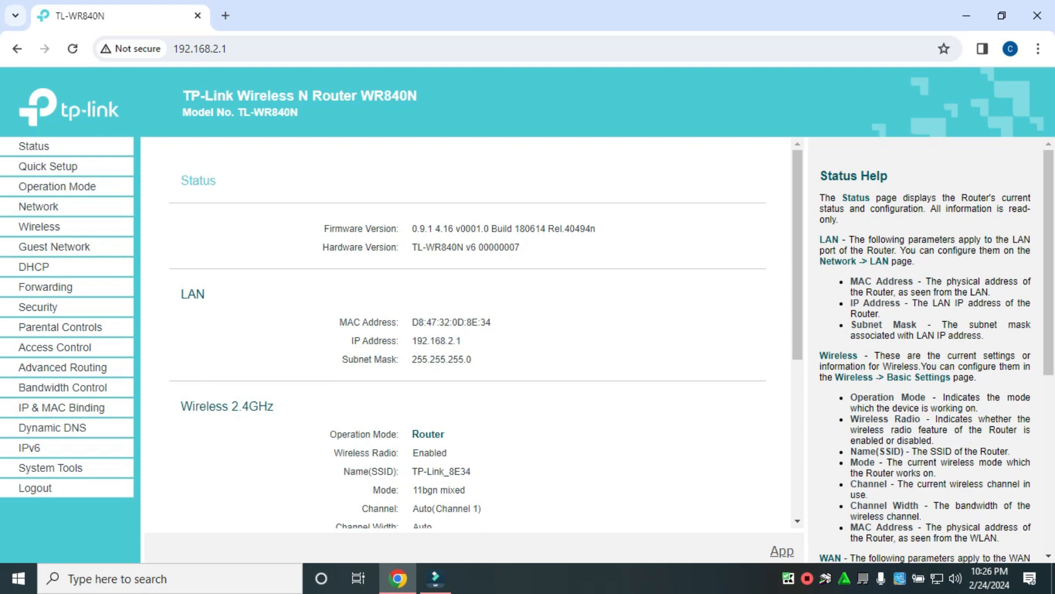
pyautogui.moveTo(190, 97); pyautogui.dragTo(399, 96)
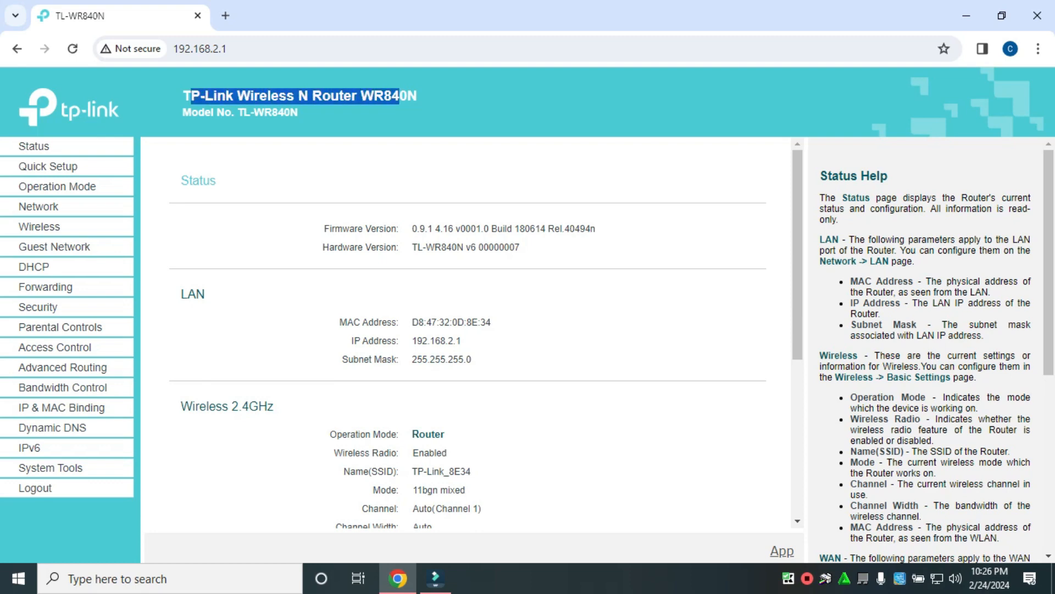
pyautogui.click(400, 96)
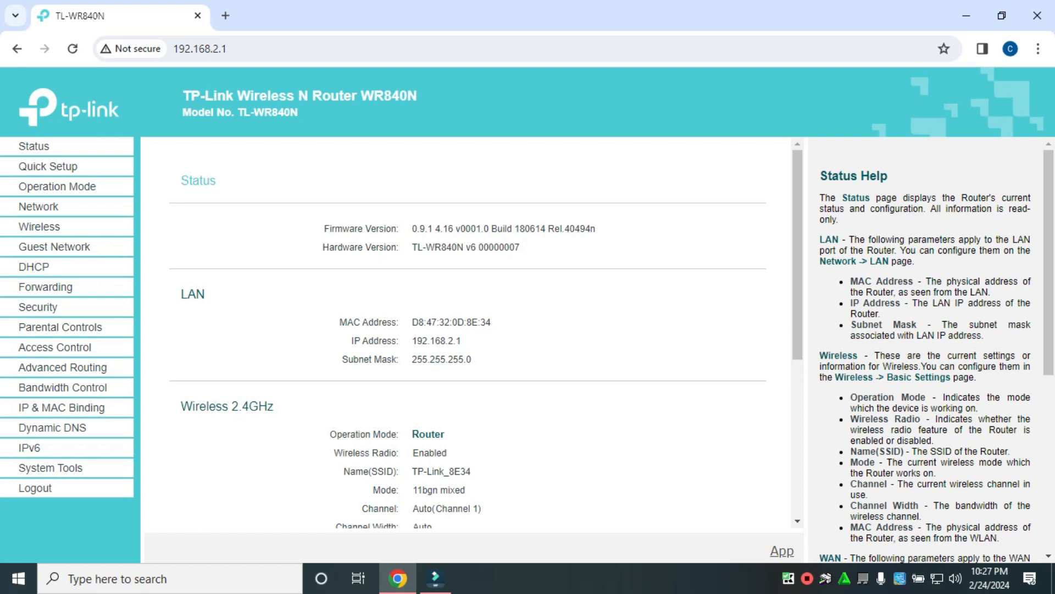
# Step: Open fast.com in a new browser tab and measure the internet speed twice
pyautogui.click(226, 15)
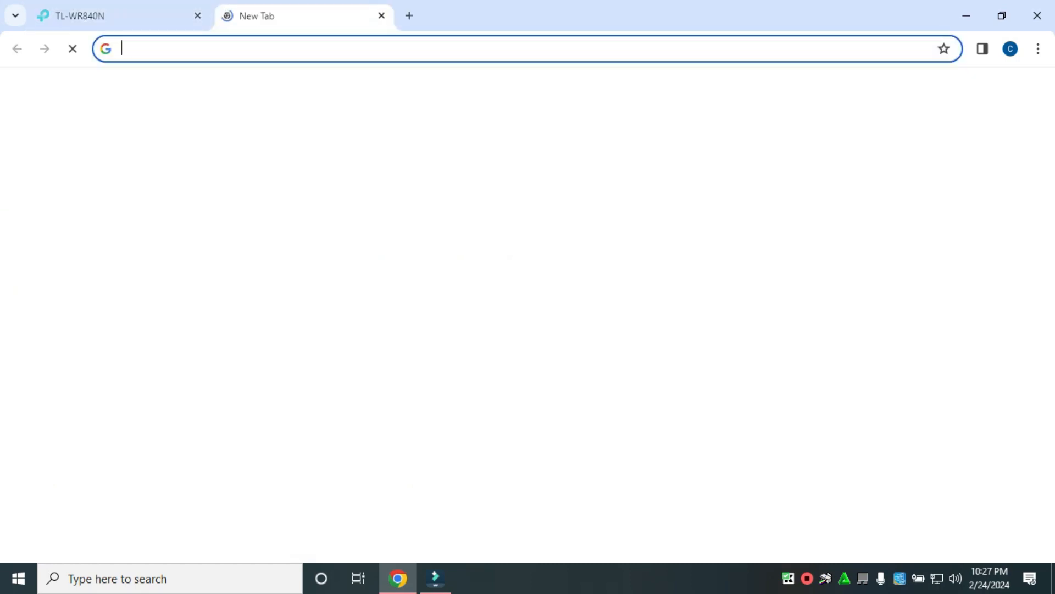
pyautogui.click(528, 374)
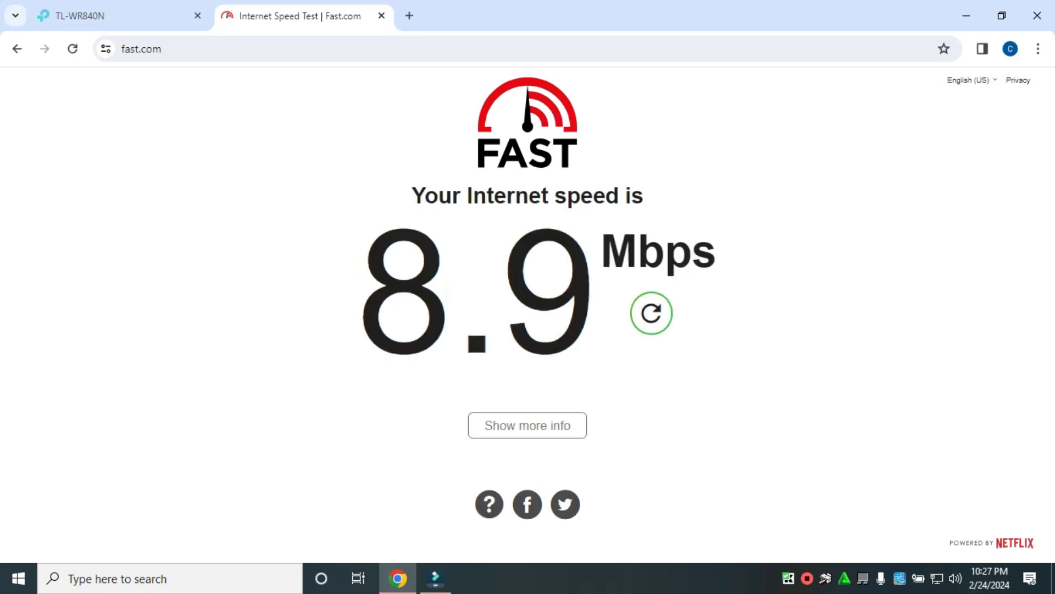
pyautogui.click(651, 313)
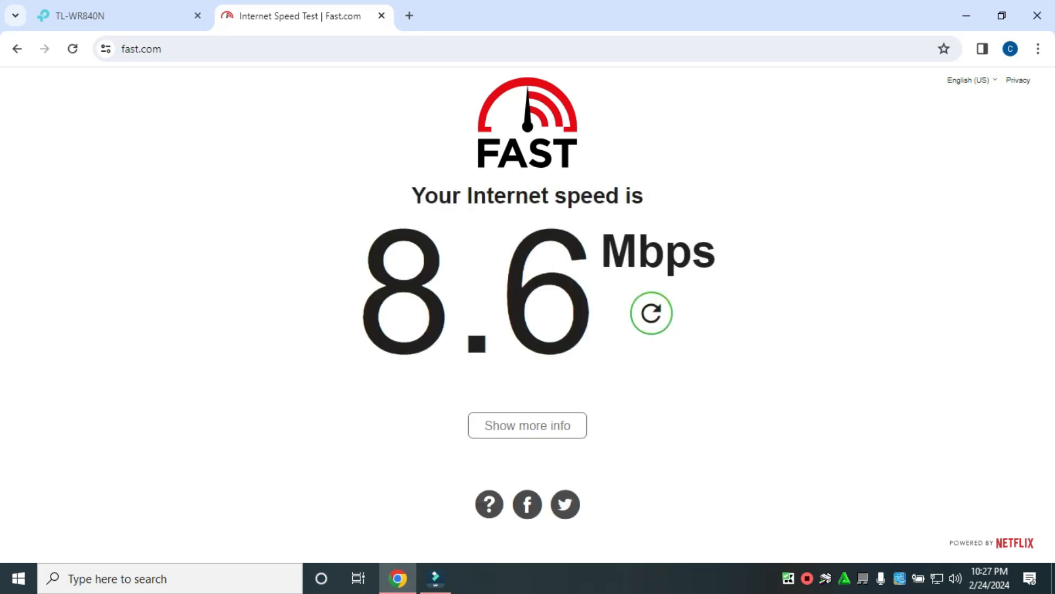
# Step: Disable Bandwidth Control in the TP-Link router's settings and save the change
pyautogui.click(79, 16)
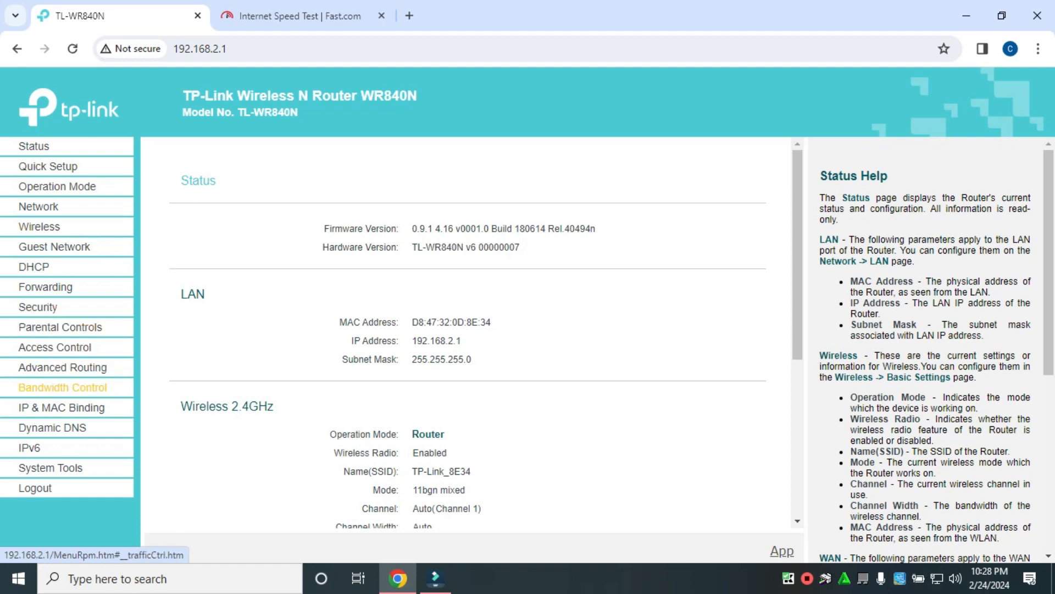
pyautogui.click(62, 387)
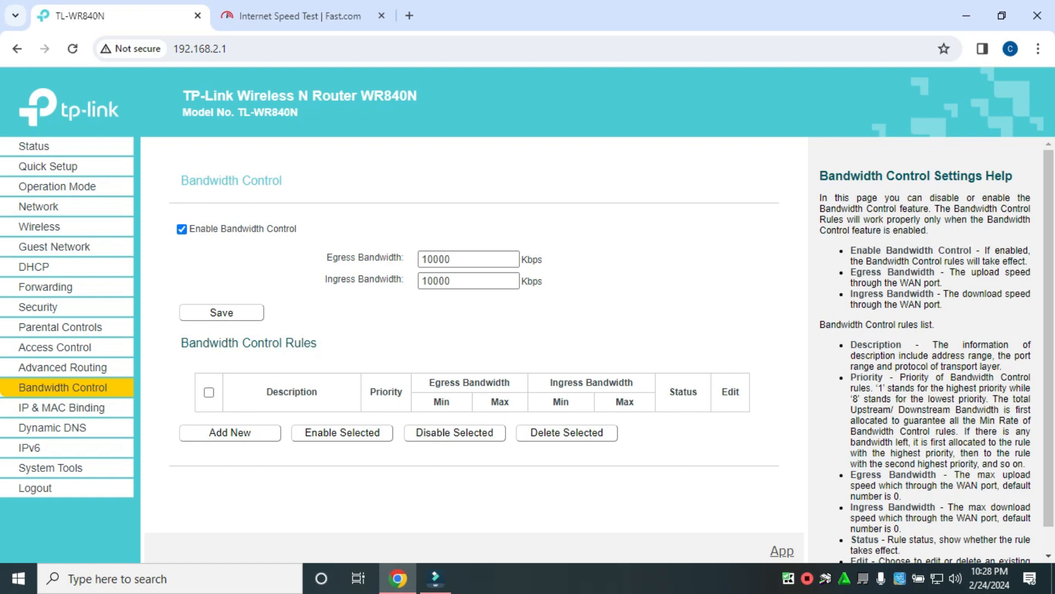
pyautogui.click(182, 229)
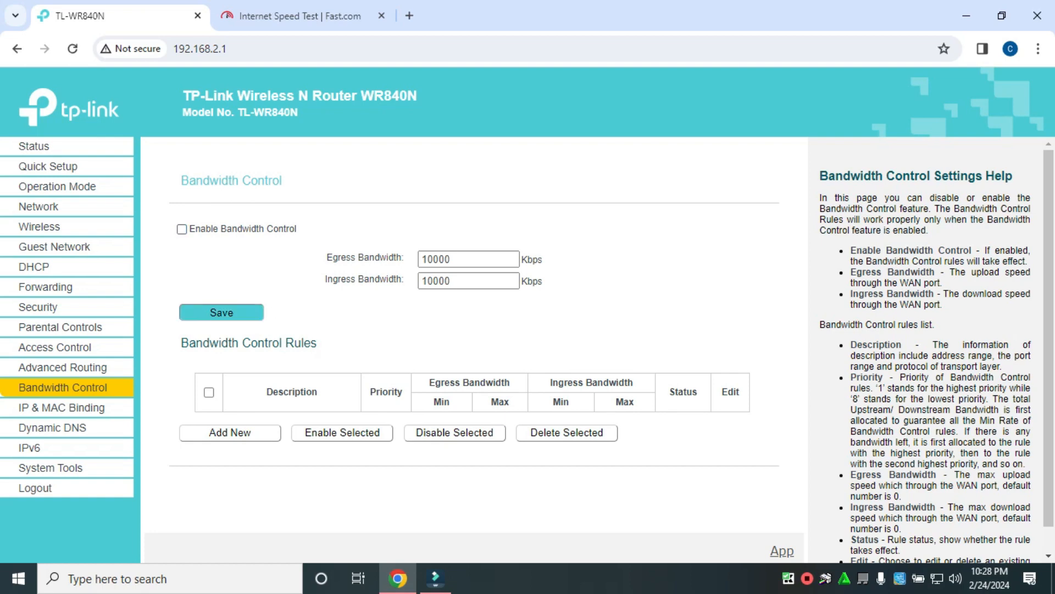
pyautogui.click(255, 312)
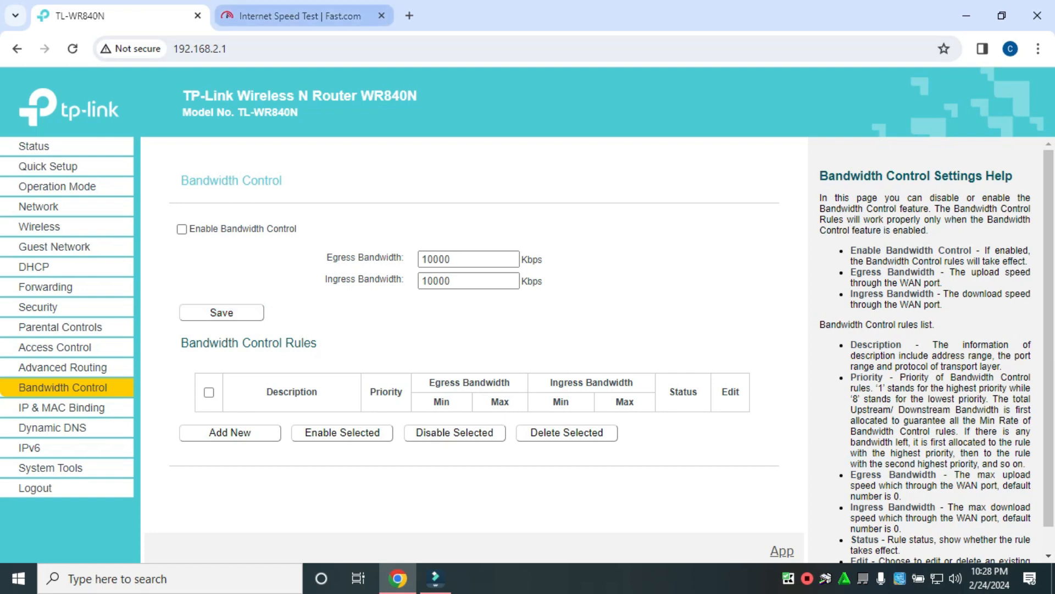
# Step: Rerun the fast.com speed test with Bandwidth Control disabled
pyautogui.click(299, 16)
pyautogui.click(651, 313)
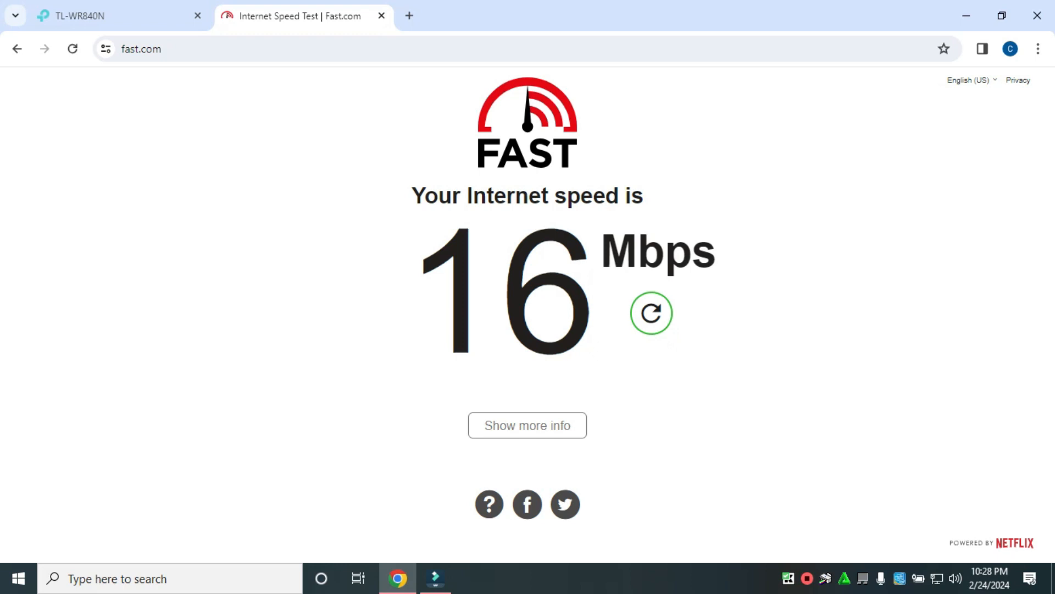
# Step: Enable the router's Bandwidth Control with egress and ingress bandwidth both set to 5000 Kbps, and save
pyautogui.click(116, 17)
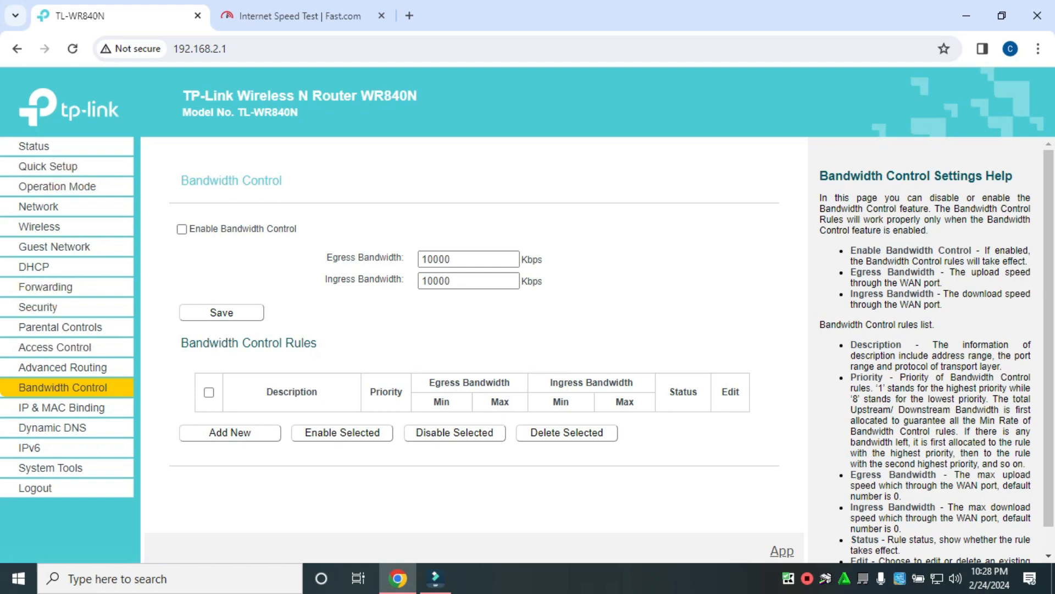
pyautogui.click(181, 229)
pyautogui.moveTo(454, 259); pyautogui.dragTo(420, 259)
pyautogui.write('5')
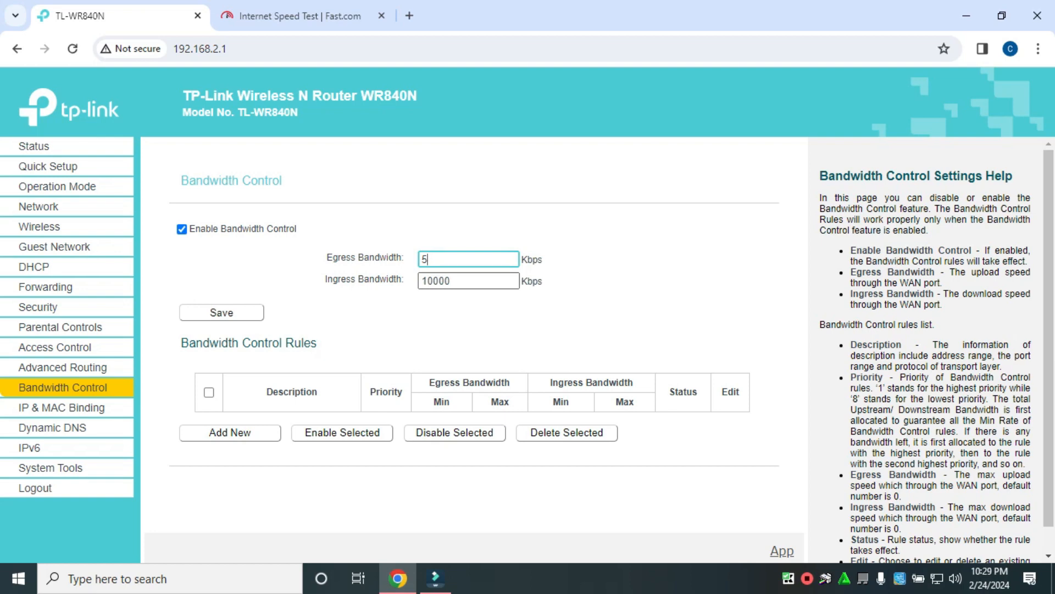
pyautogui.write('000')
pyautogui.press('Tab')
pyautogui.write('5000')
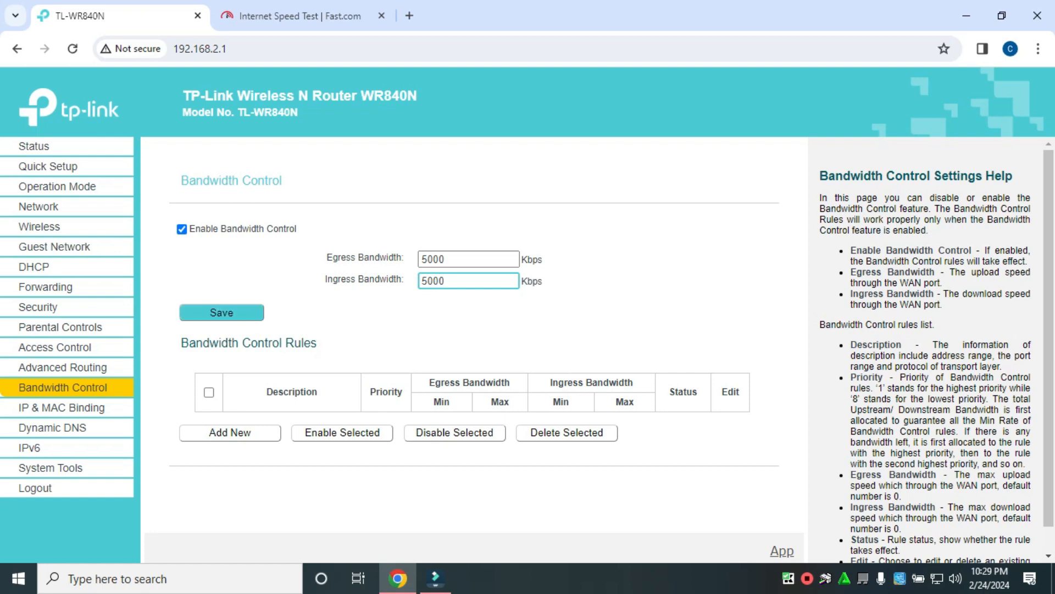
pyautogui.click(260, 312)
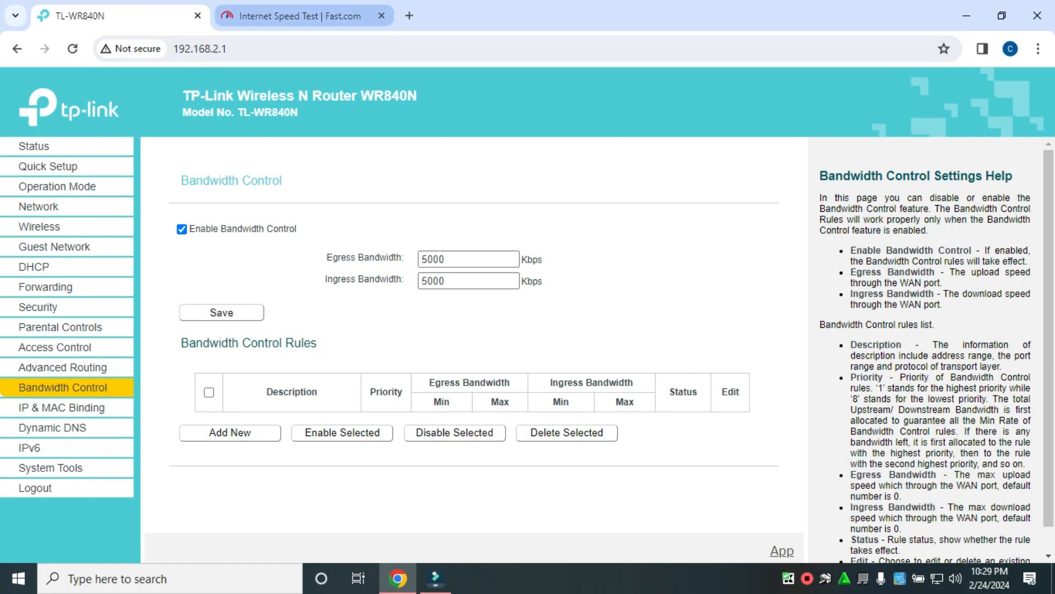
# Step: Measure the internet speed twice on fast.com with the 5000 Kbps limit applied
pyautogui.click(300, 16)
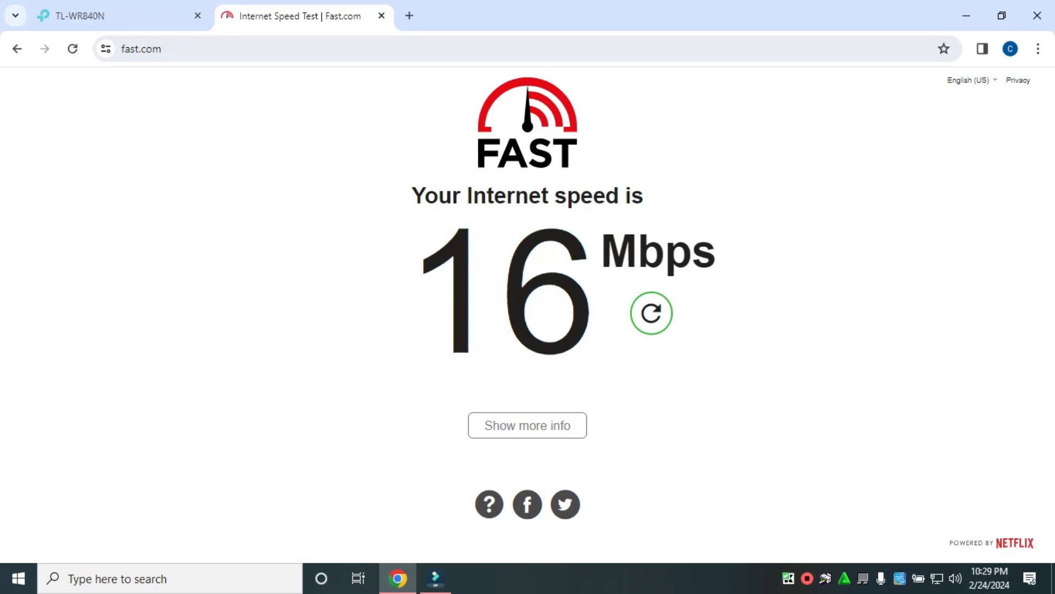
pyautogui.click(120, 16)
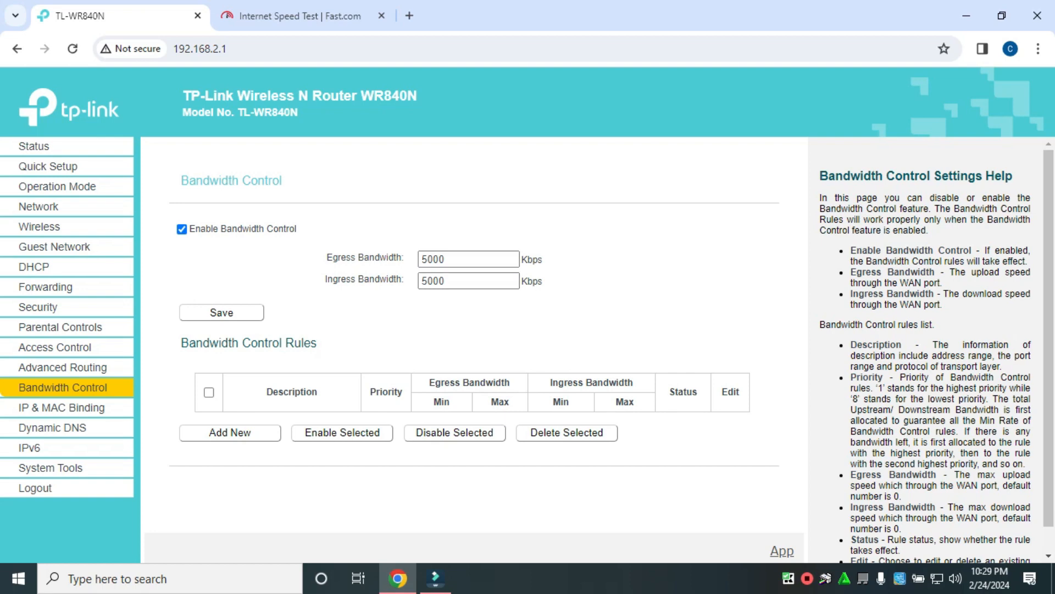
pyautogui.click(300, 15)
pyautogui.click(652, 312)
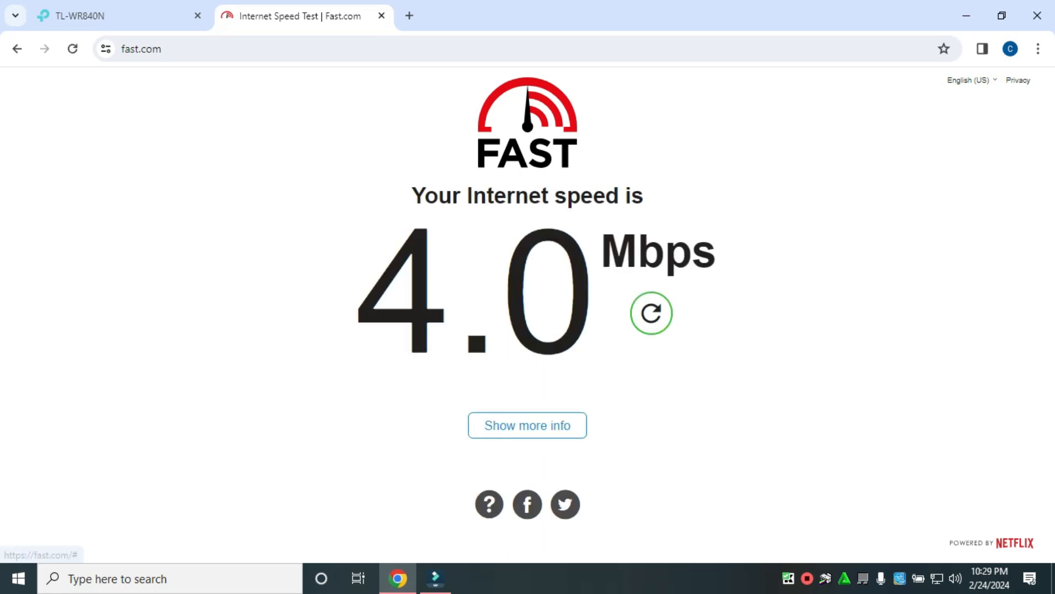
pyautogui.click(652, 313)
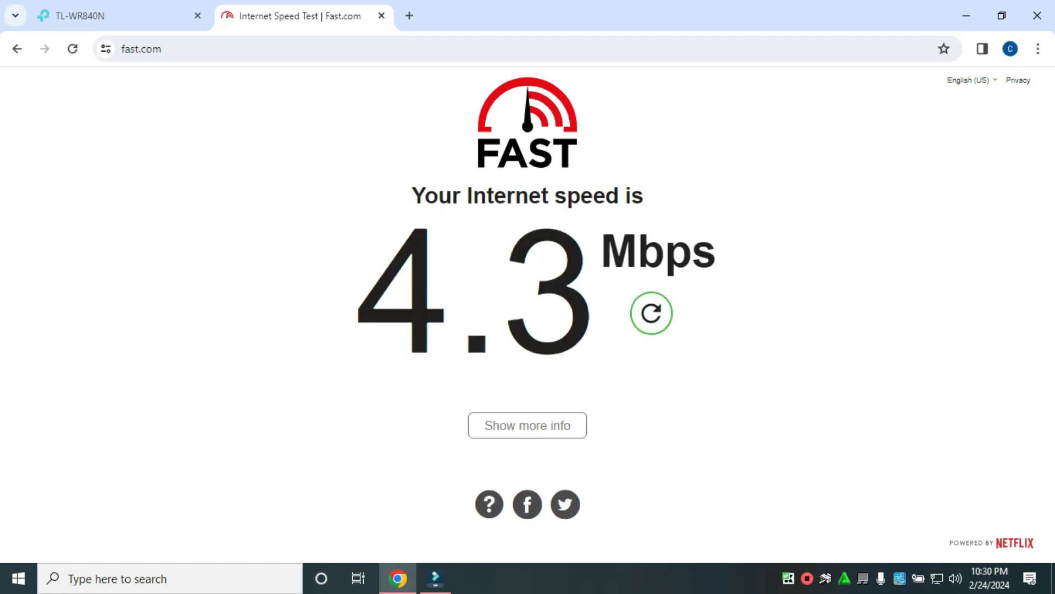
# Step: Set both the egress and ingress bandwidth of the router to 7000 Kbps and save
pyautogui.click(121, 16)
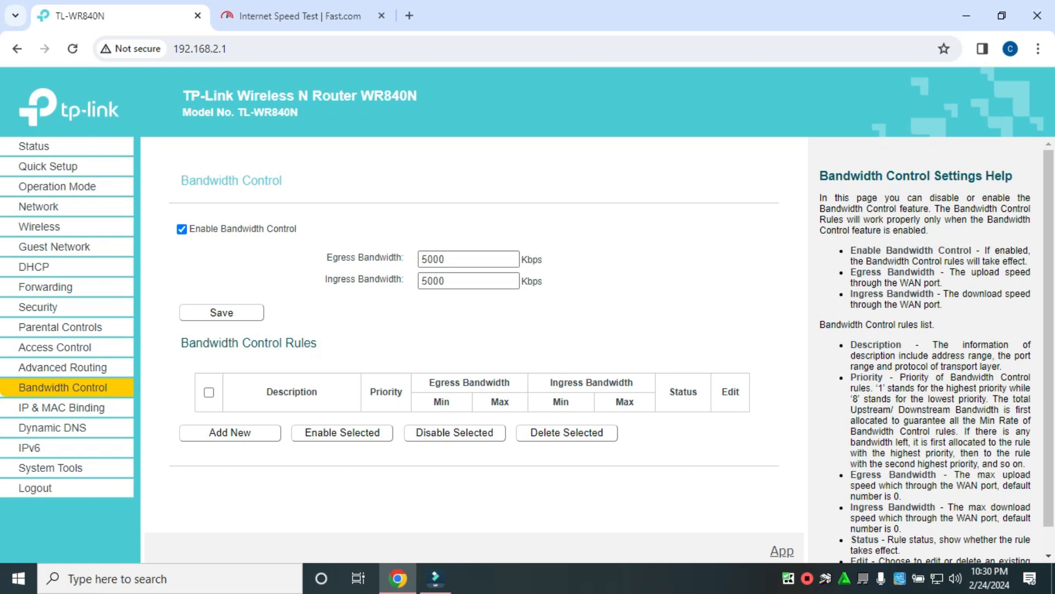
pyautogui.doubleClick(437, 259)
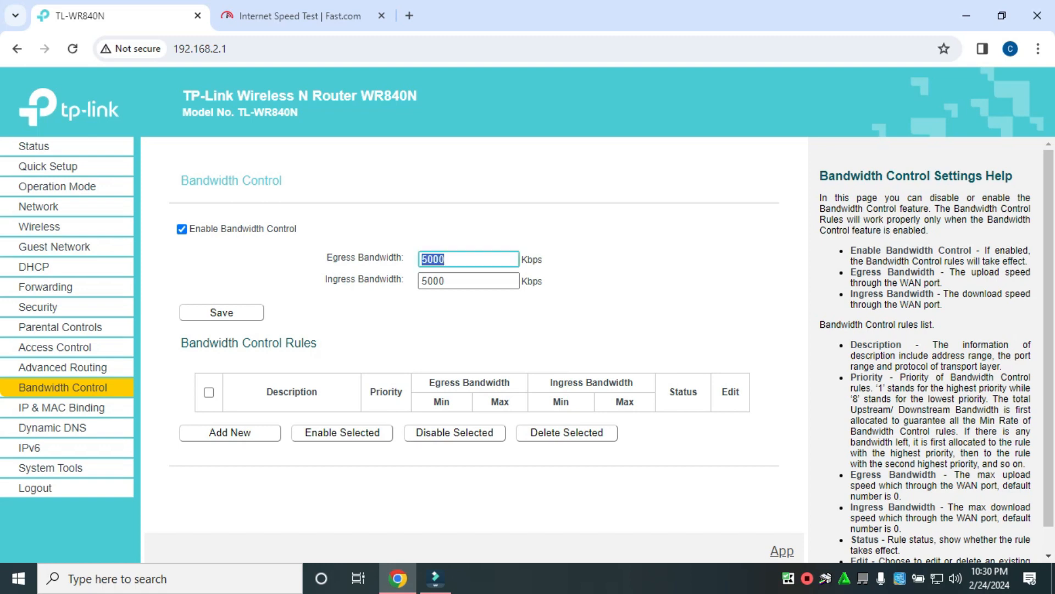
pyautogui.write('7000')
pyautogui.press('Tab')
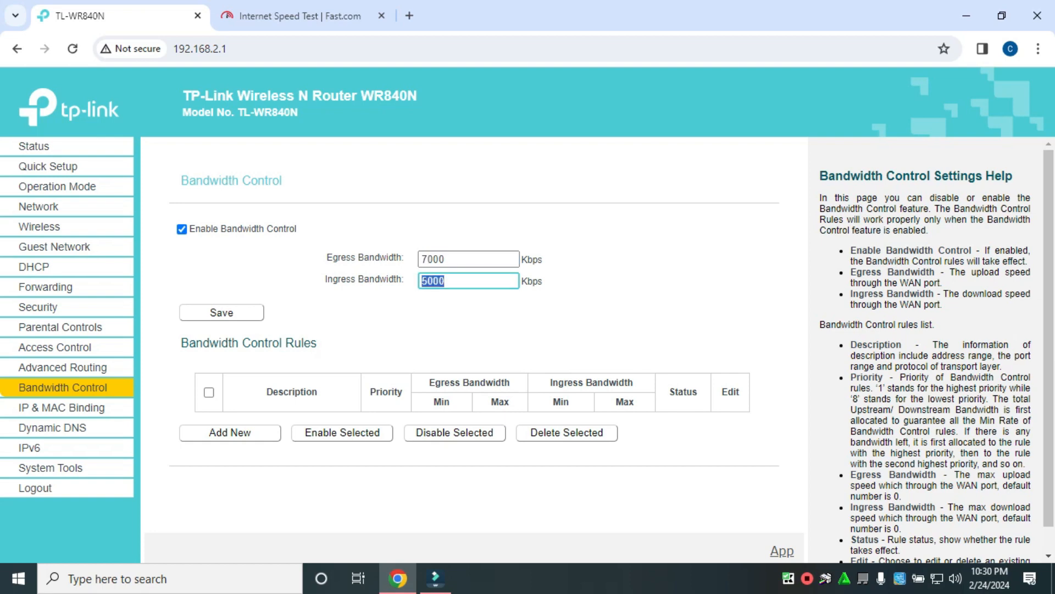
pyautogui.write('7000')
pyautogui.press('Tab')
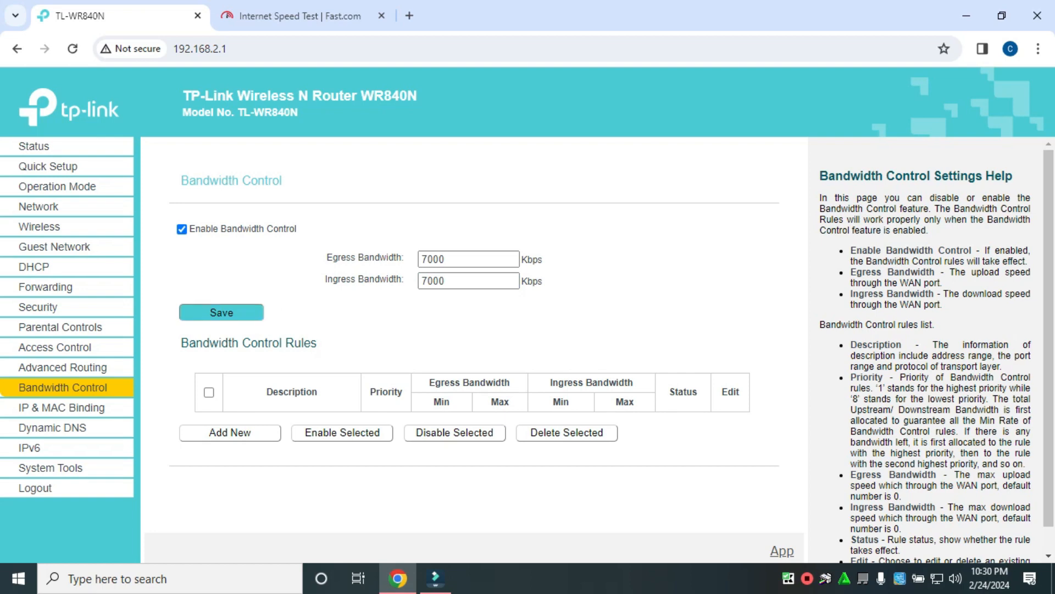
pyautogui.click(221, 312)
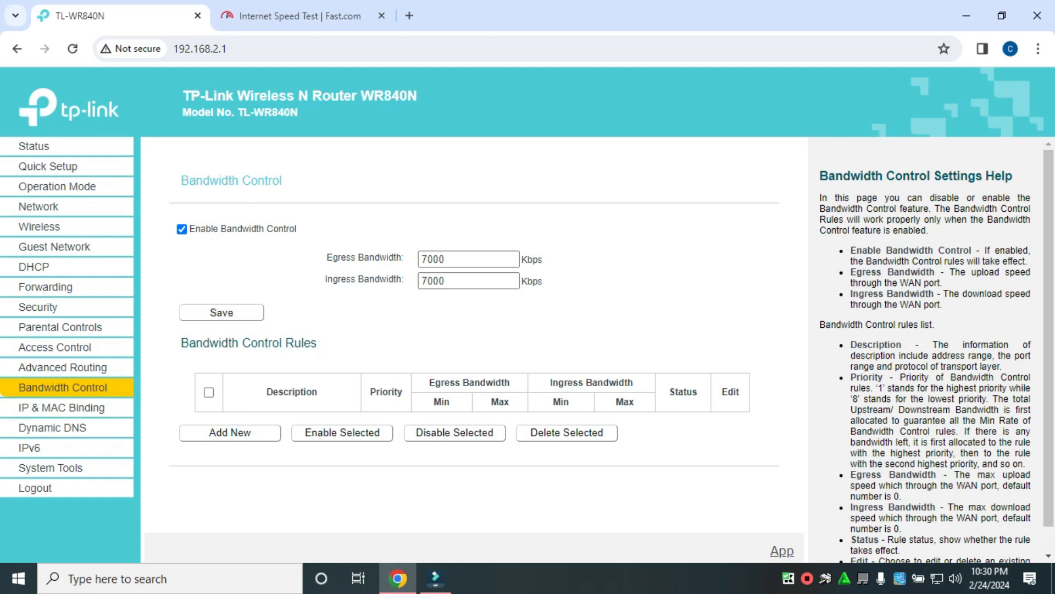
# Step: Rerun the fast.com speed test with the 7000 Kbps limit applied
pyautogui.click(300, 16)
pyautogui.click(651, 313)
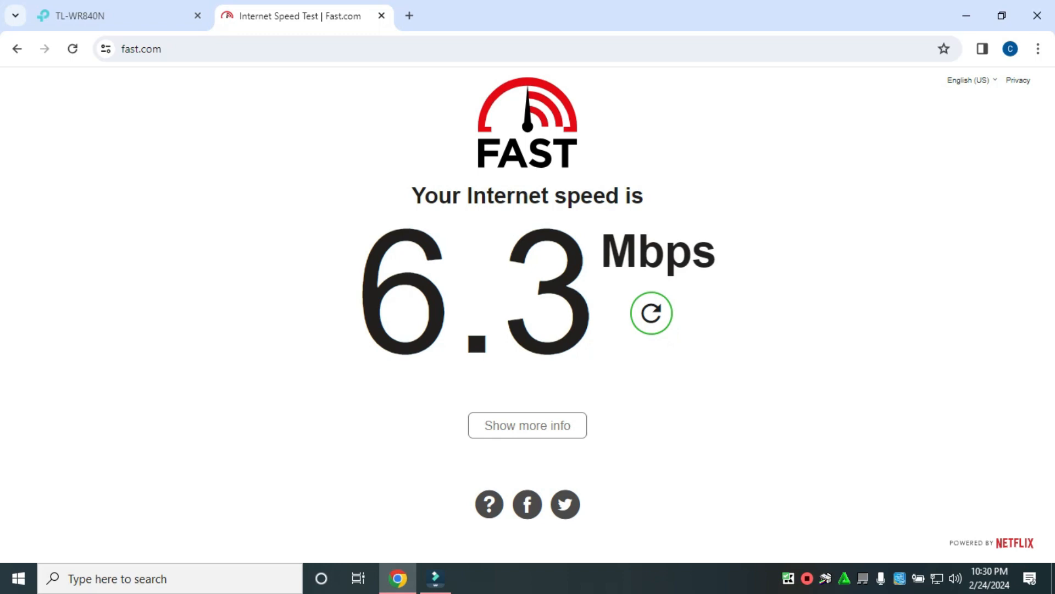
# Step: Look up the router's LAN address and DHCP address pool for a new bandwidth control rule's IP range
pyautogui.click(124, 16)
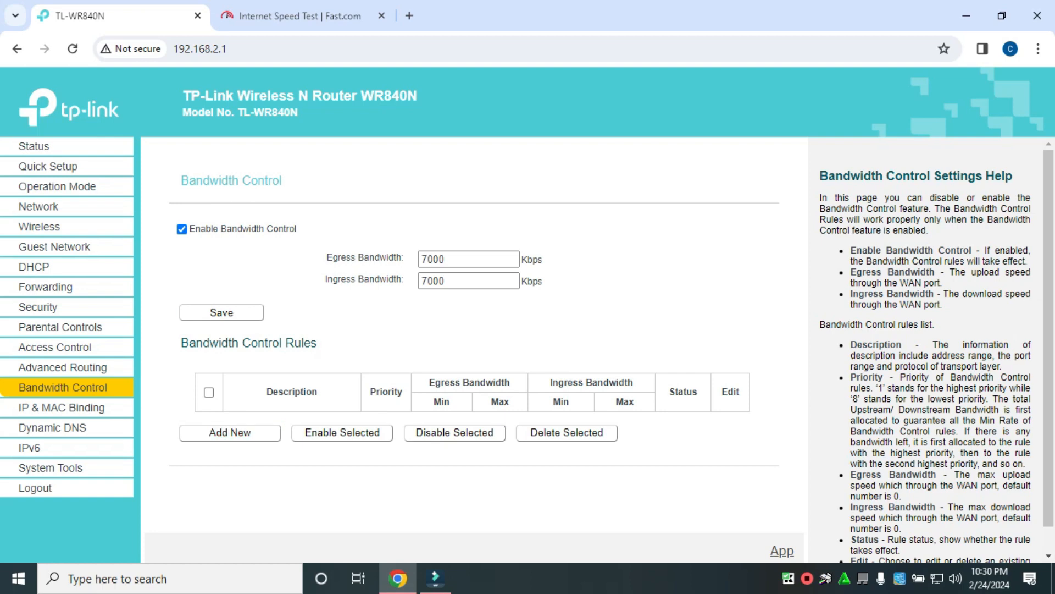
pyautogui.click(230, 432)
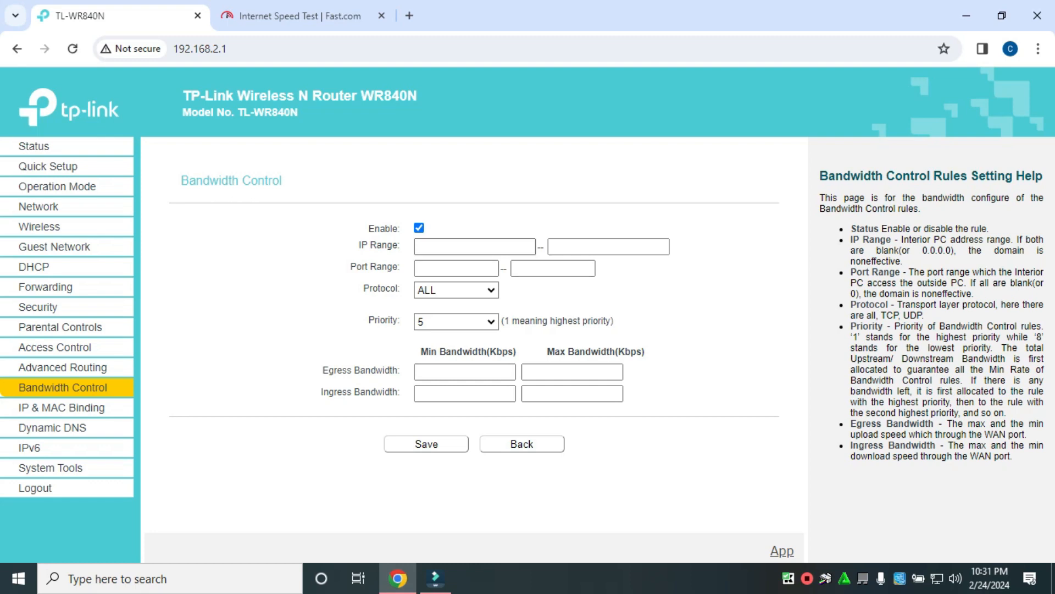
pyautogui.click(475, 246)
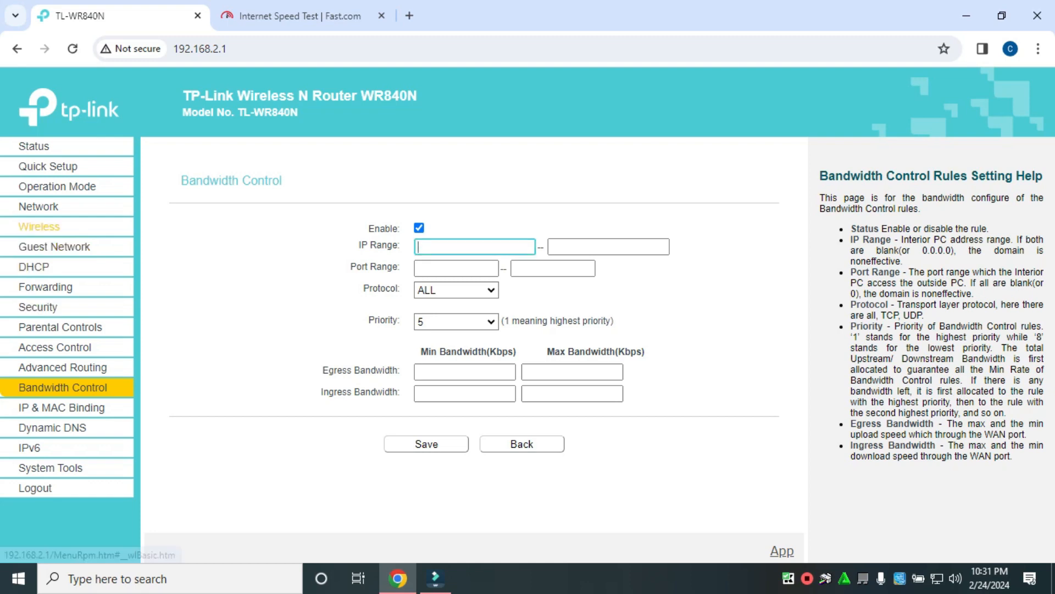
pyautogui.click(39, 206)
pyautogui.click(35, 243)
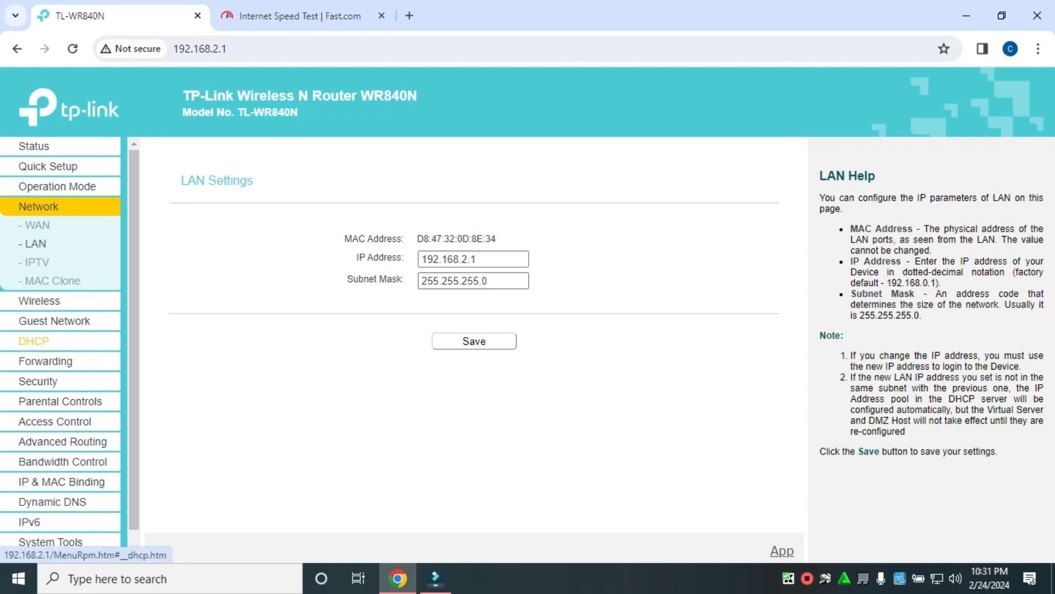
pyautogui.click(34, 336)
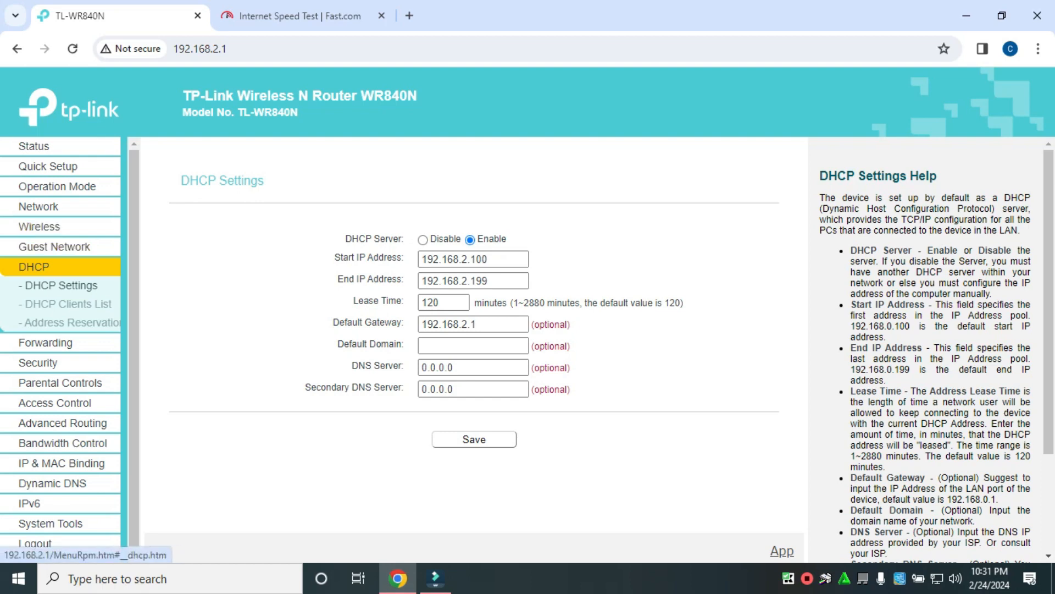
# Step: Start a new bandwidth control rule and enter 192.168.2.100 to 192.168.199 as its IP range
pyautogui.click(62, 443)
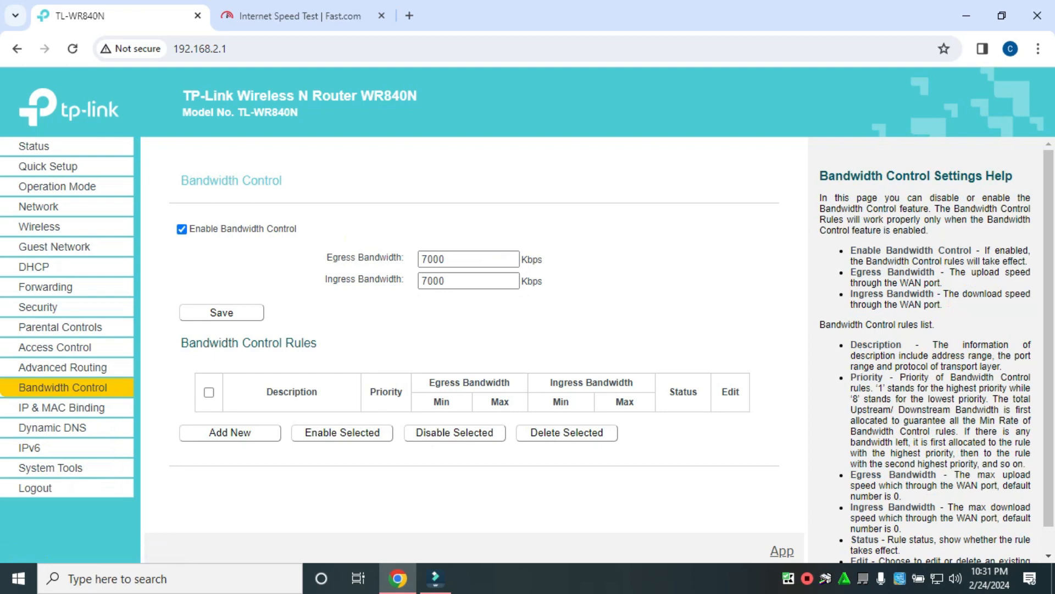
pyautogui.click(230, 433)
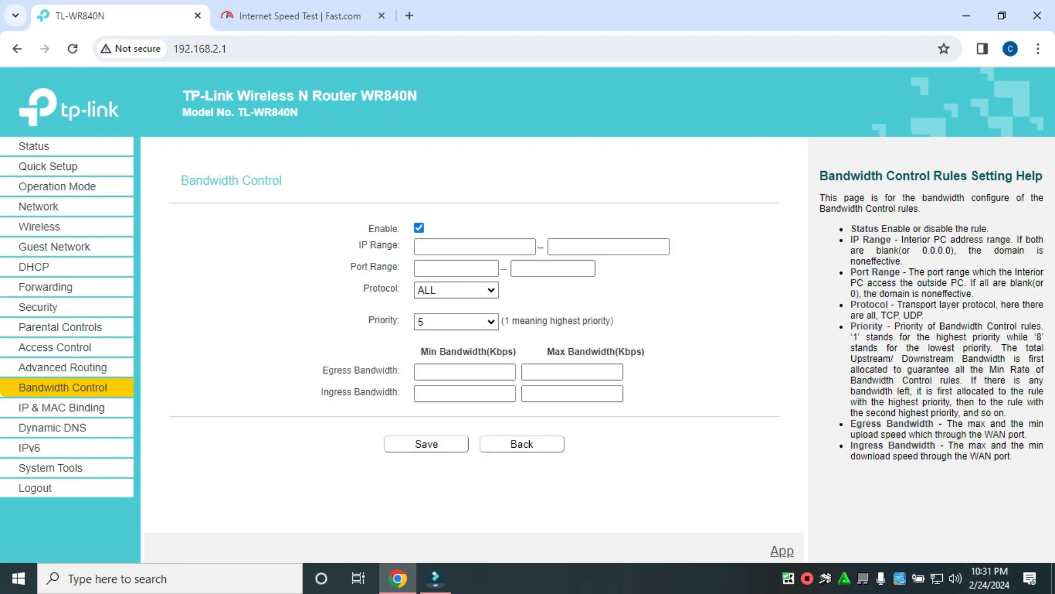
pyautogui.click(472, 247)
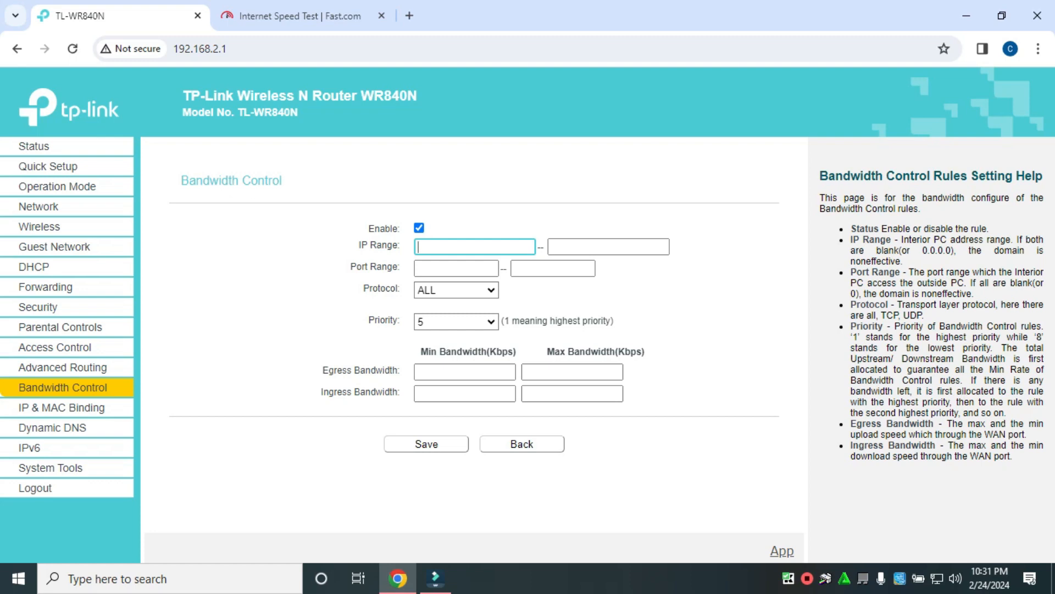
pyautogui.write('192.168.2.100')
pyautogui.click(584, 246)
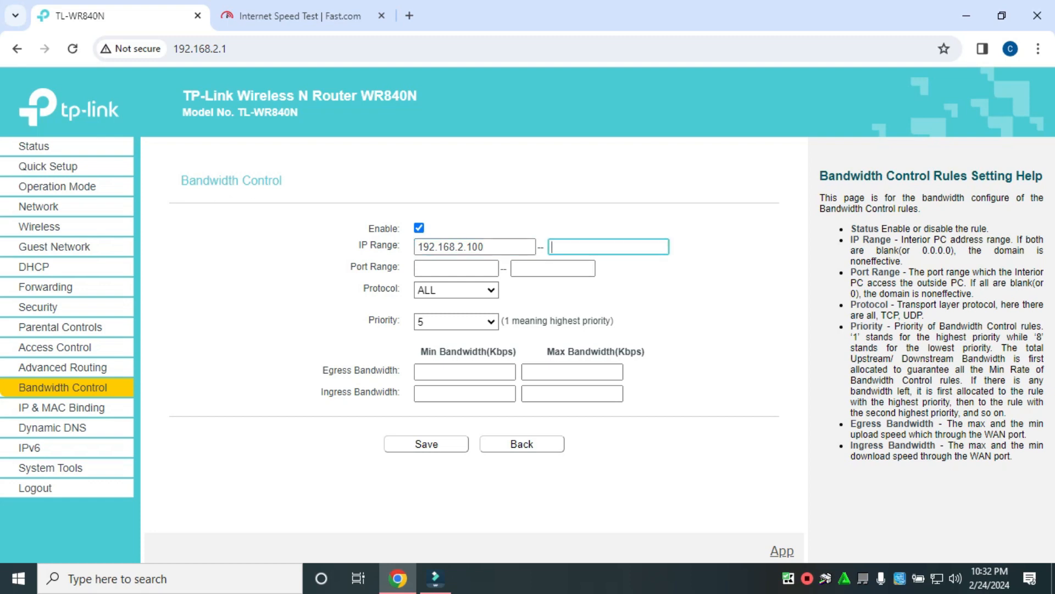
pyautogui.write('192.168.2.100')
pyautogui.press('BackSpace')
pyautogui.press('BackSpace')
pyautogui.write('99')
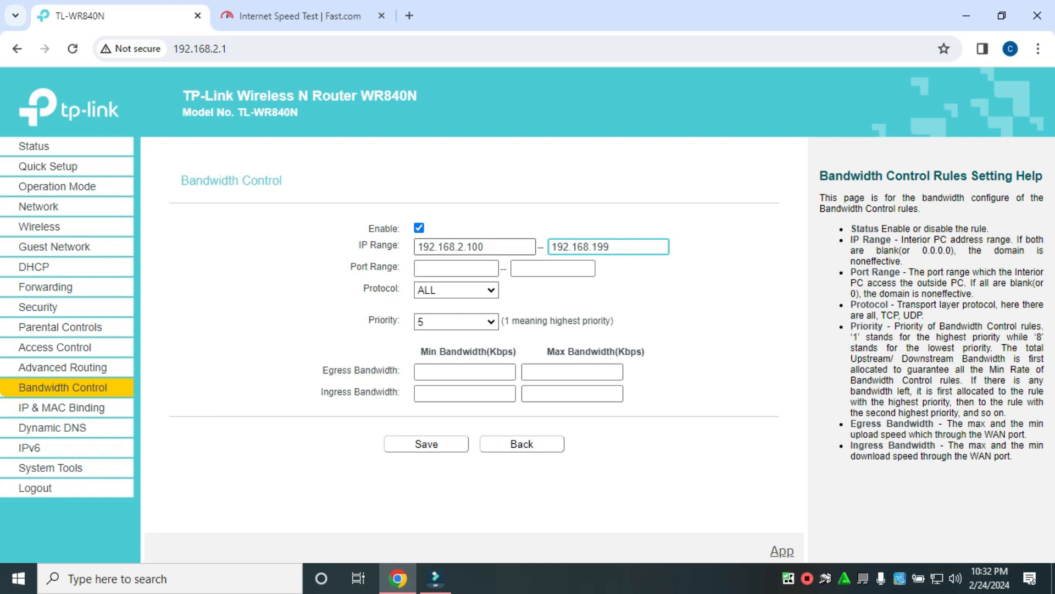
# Step: Change the start address of the rule's IP range to 192.168.2.102
pyautogui.click(475, 247)
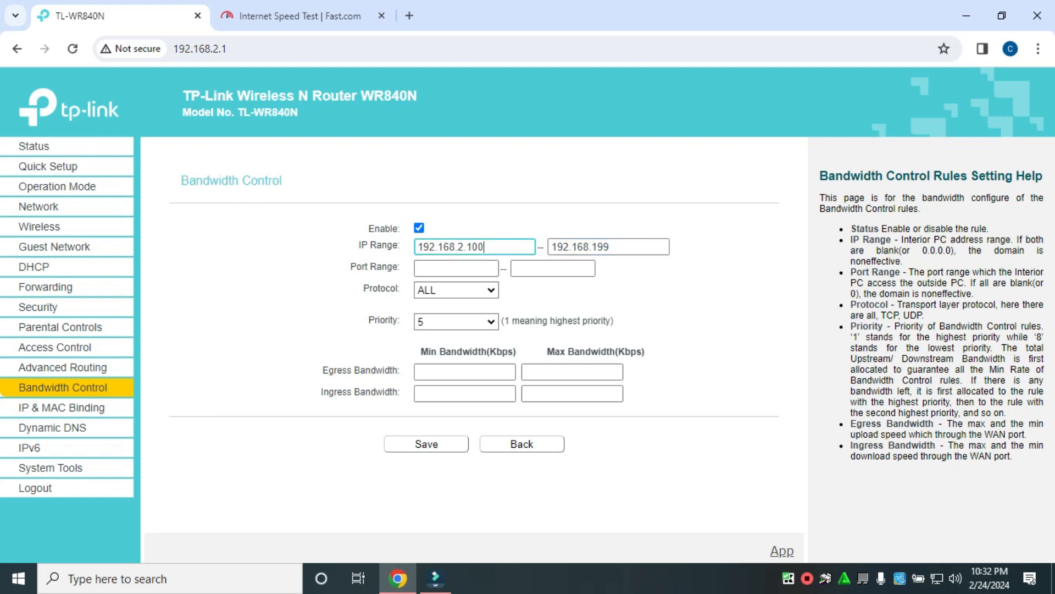
pyautogui.press('BackSpace')
pyautogui.write('5')
pyautogui.press('BackSpace')
pyautogui.write('2')
# Step: Look up this computer's IPv4 address in the Windows Ethernet connection details, then close the network windows
pyautogui.rightClick(936, 577)
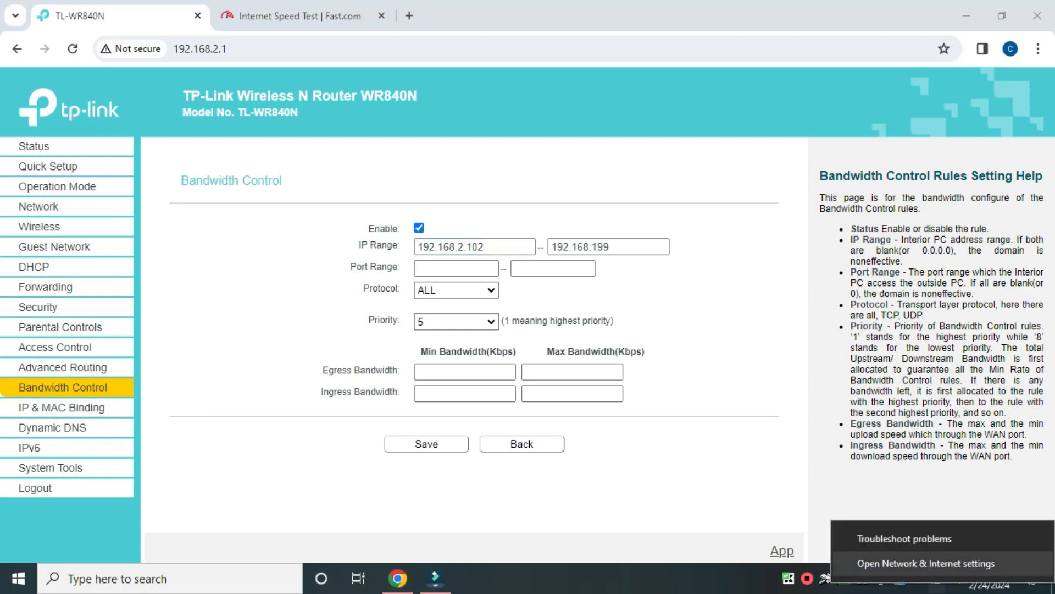
pyautogui.click(919, 562)
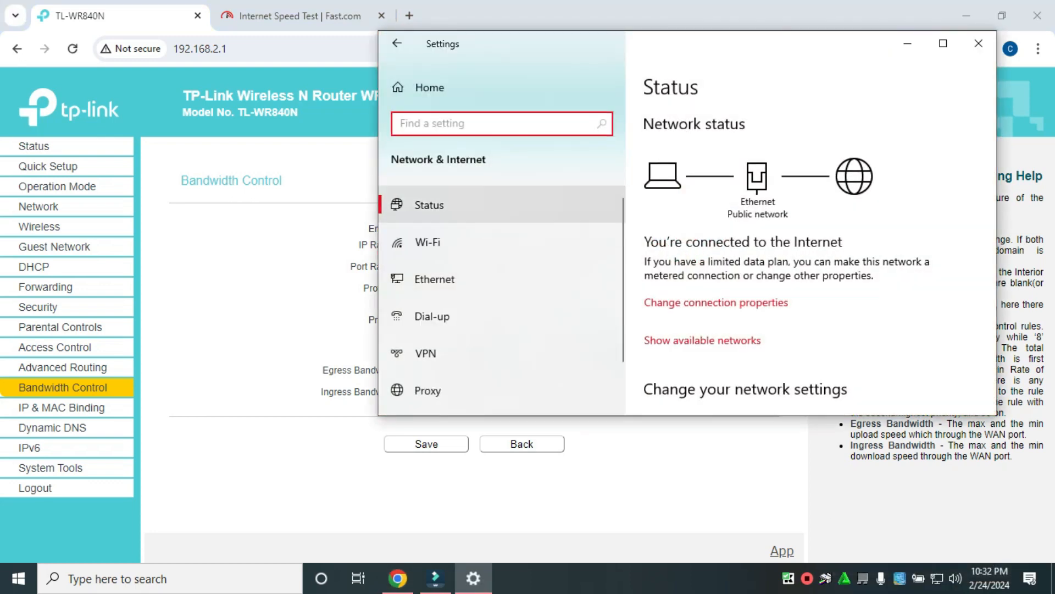
pyautogui.click(434, 279)
pyautogui.click(701, 235)
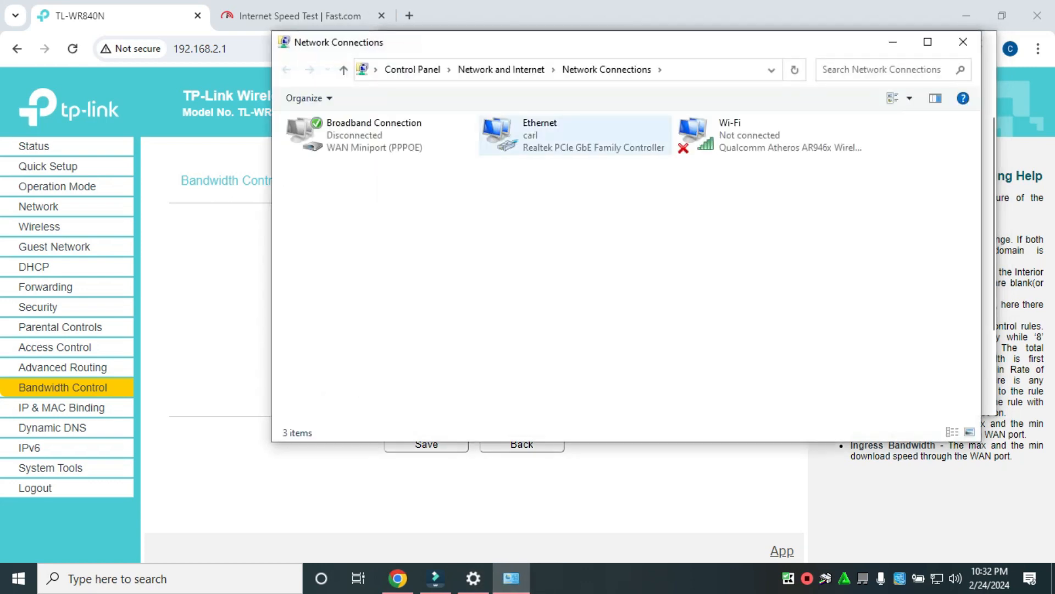
pyautogui.click(533, 145)
pyautogui.rightClick(534, 145)
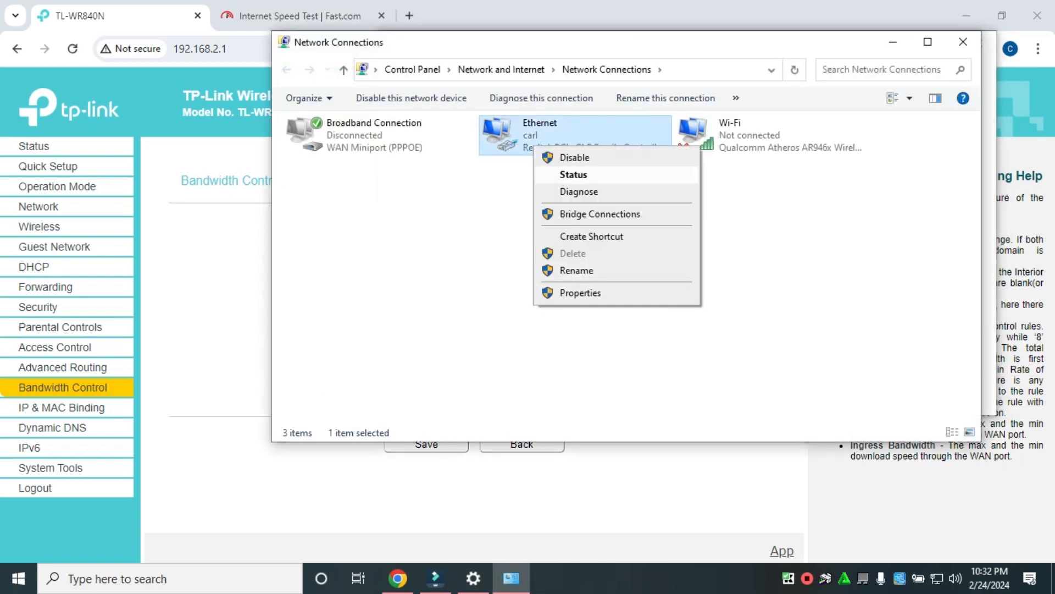
pyautogui.click(574, 174)
pyautogui.click(443, 281)
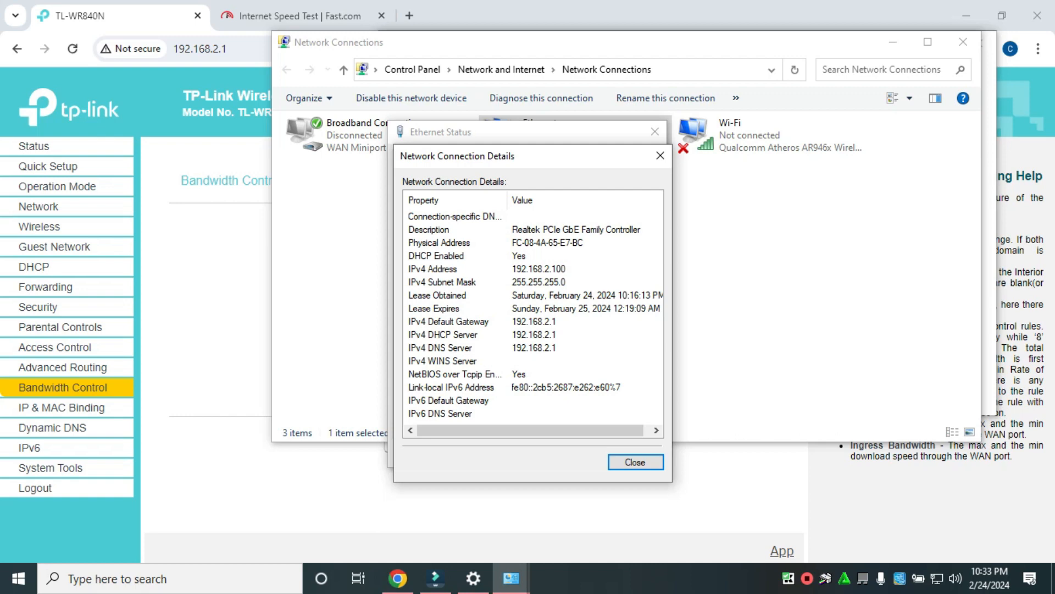
pyautogui.click(660, 156)
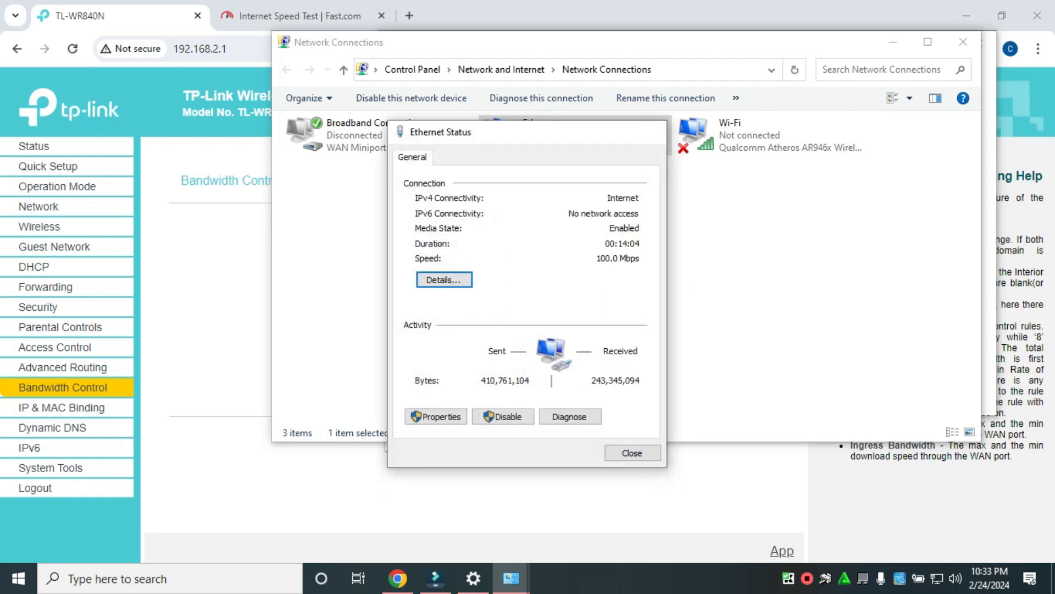
pyautogui.click(654, 132)
pyautogui.click(963, 42)
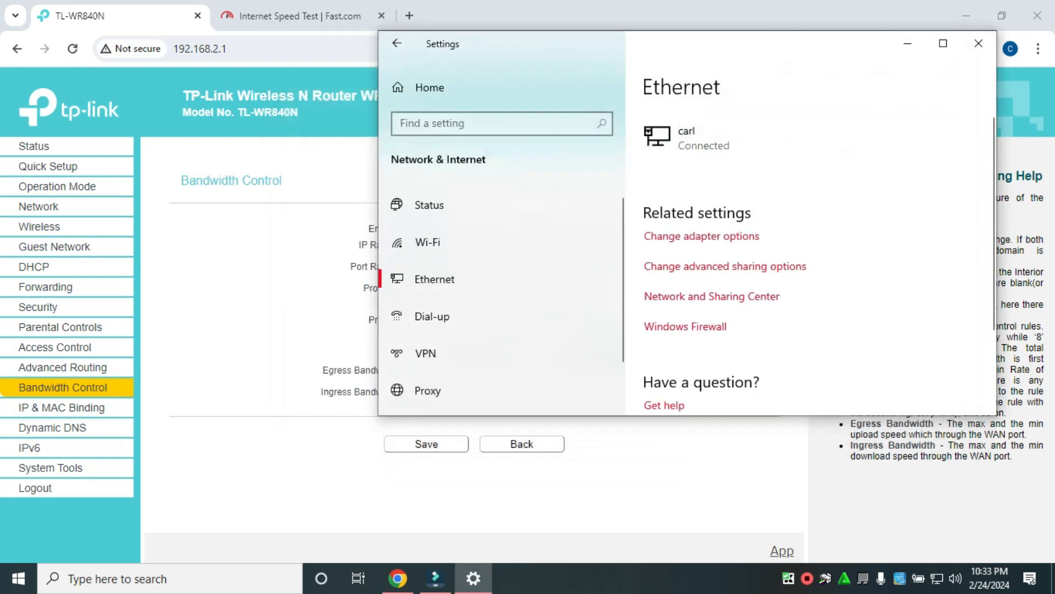
pyautogui.click(978, 43)
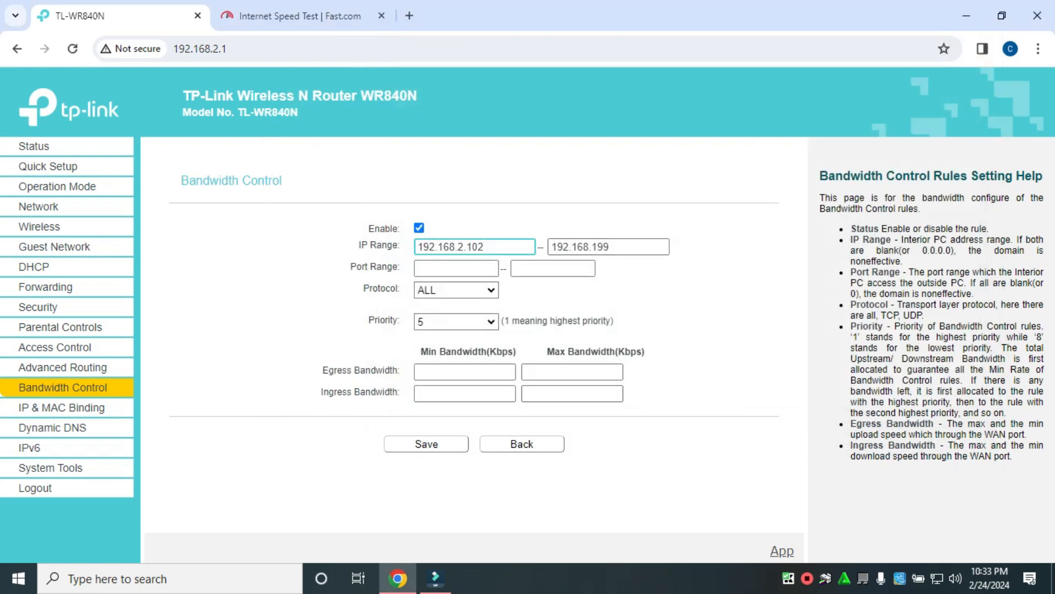
# Step: Set the rule's starting IP address to 192.168.2.100 and its port range to 4000–4000
pyautogui.press('BackSpace')
pyautogui.write('0')
pyautogui.click(456, 268)
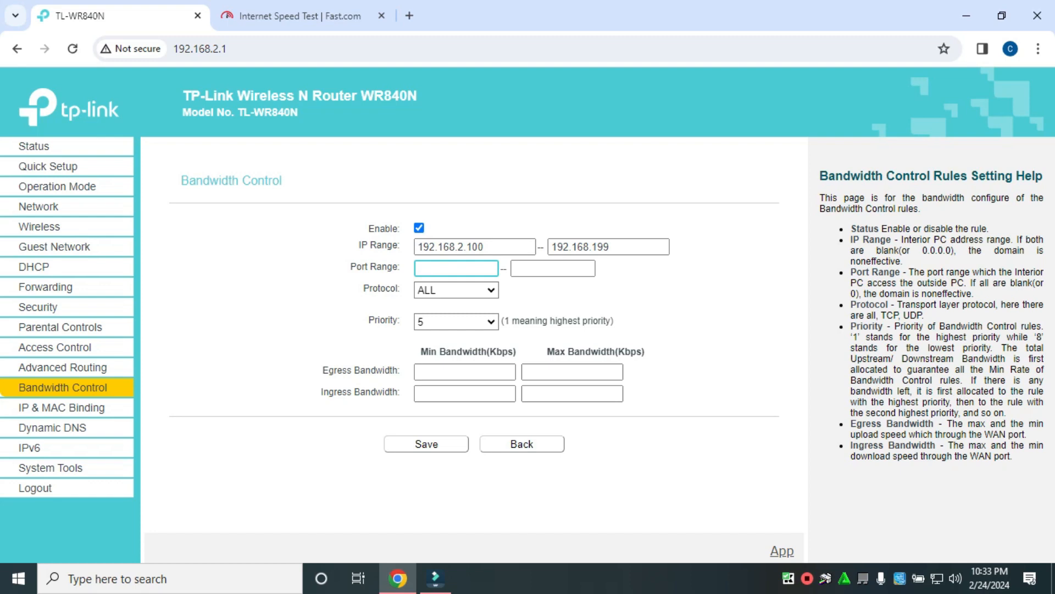
pyautogui.write('4000')
pyautogui.click(553, 268)
pyautogui.write('4000')
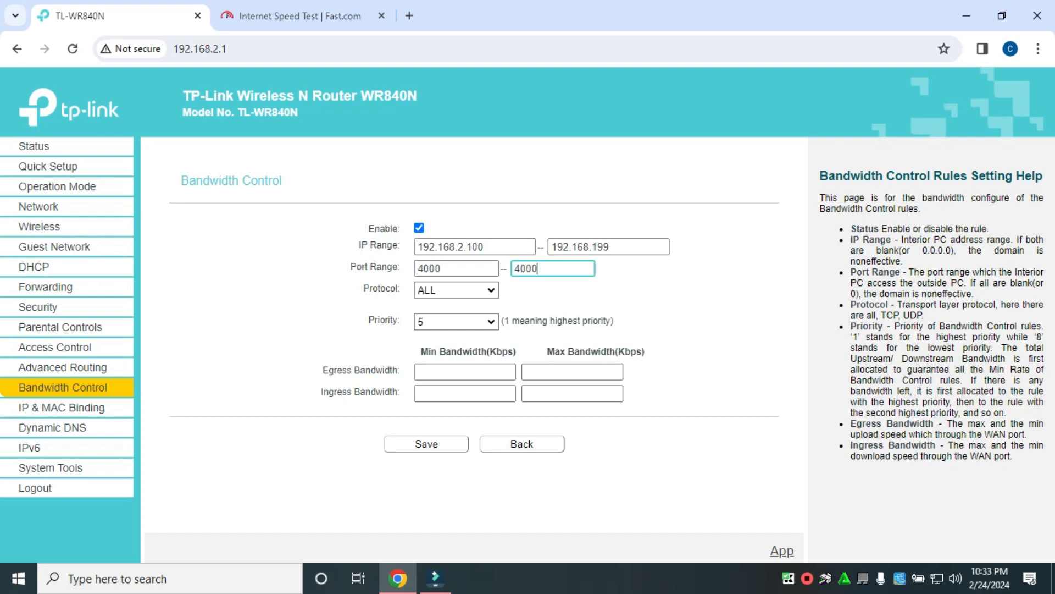
# Step: Review the rule's protocol and priority choices, keeping protocol ALL and priority 5
pyautogui.click(457, 290)
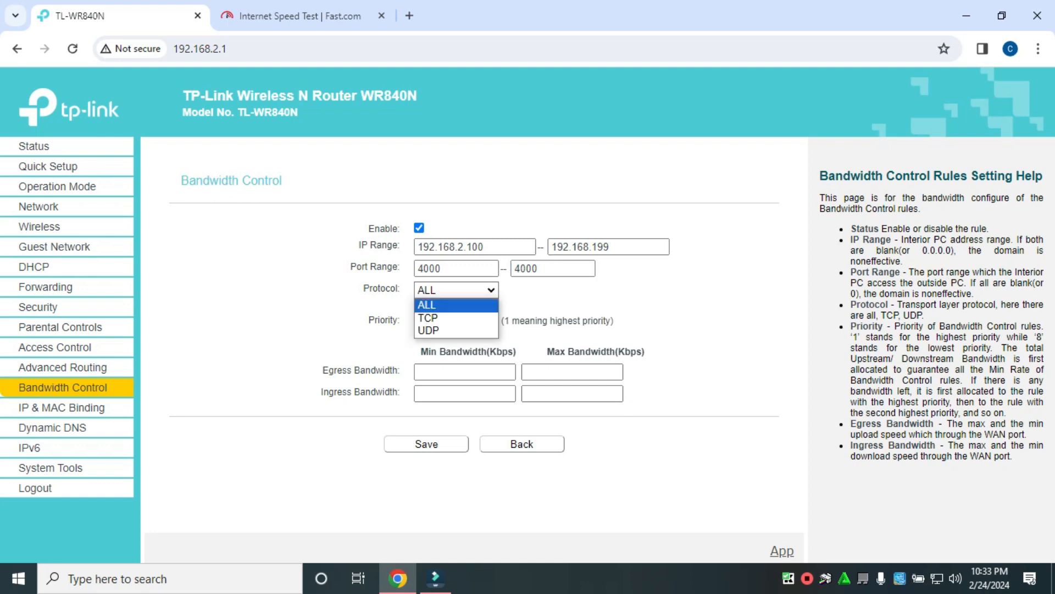
pyautogui.click(456, 290)
pyautogui.click(456, 290)
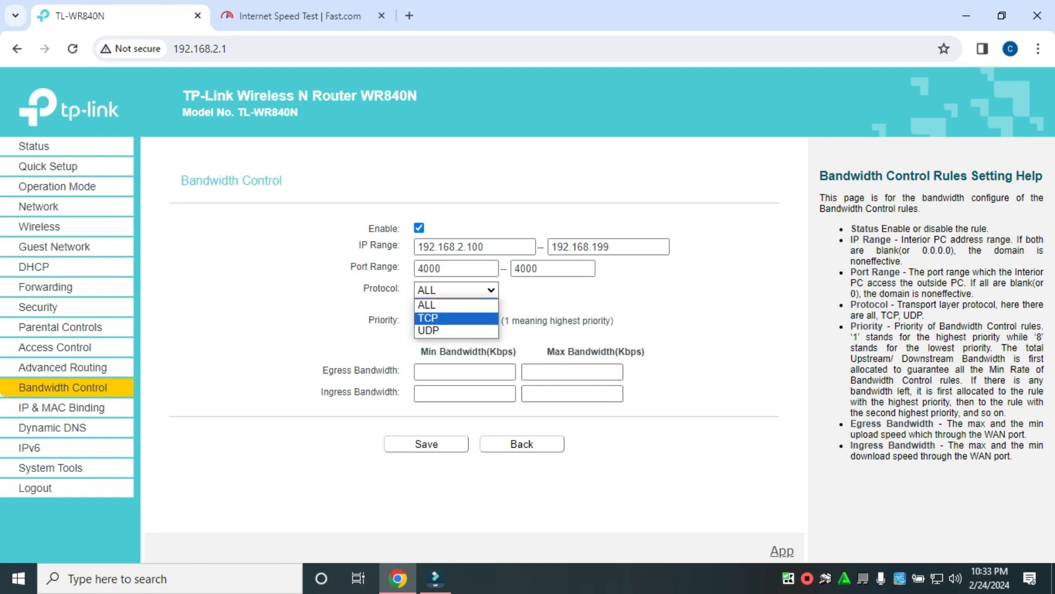
pyautogui.click(456, 305)
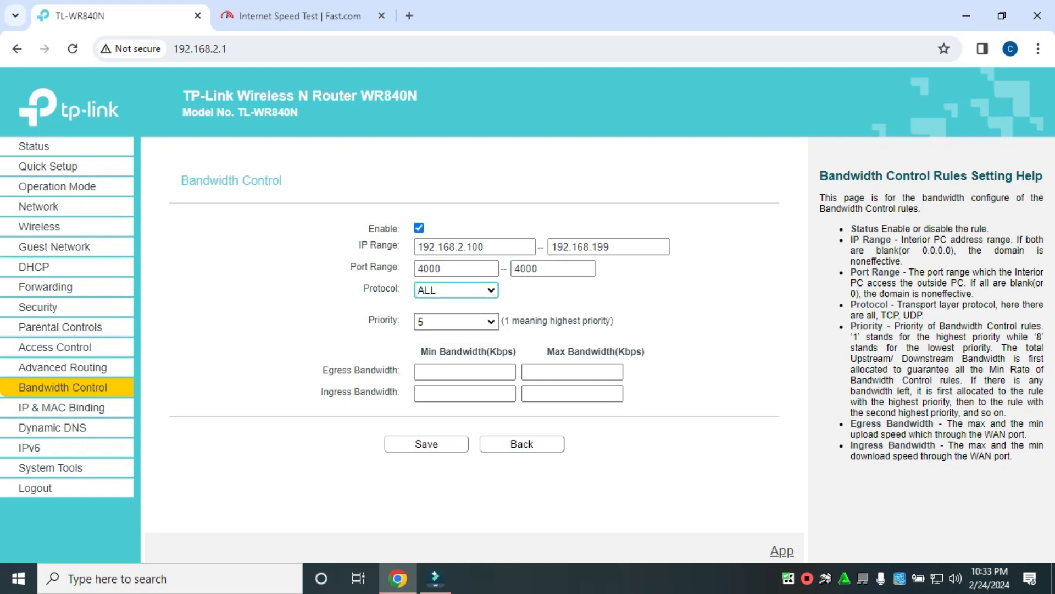
pyautogui.click(456, 322)
pyautogui.click(456, 321)
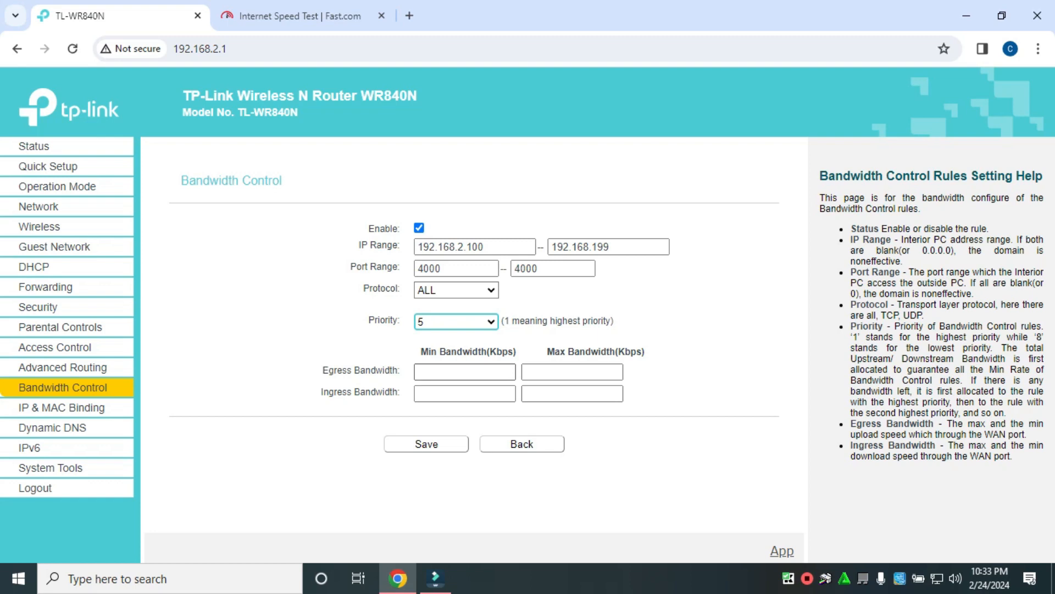
# Step: Set the rule's egress and ingress bandwidth to 500 Kbps minimum and 5000 Kbps maximum, and try to save it
pyautogui.click(464, 372)
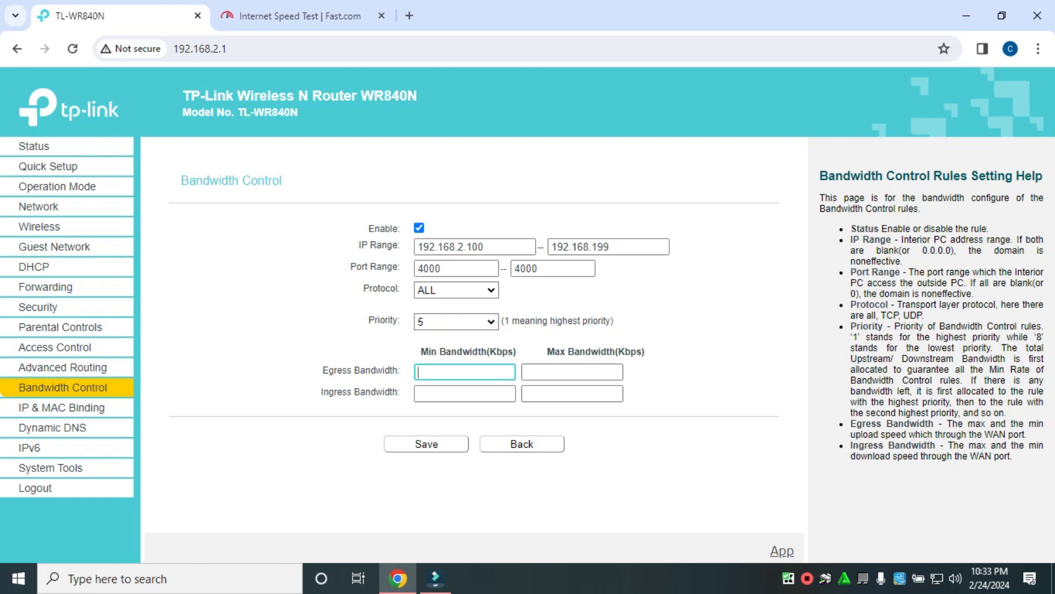
pyautogui.write('500')
pyautogui.click(572, 372)
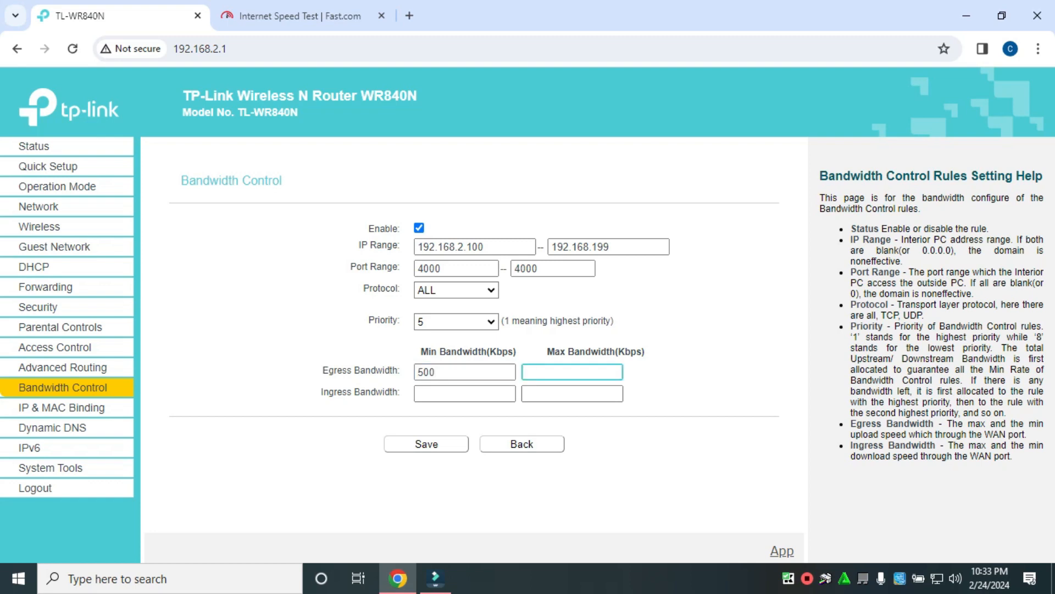
pyautogui.write('5000')
pyautogui.click(465, 394)
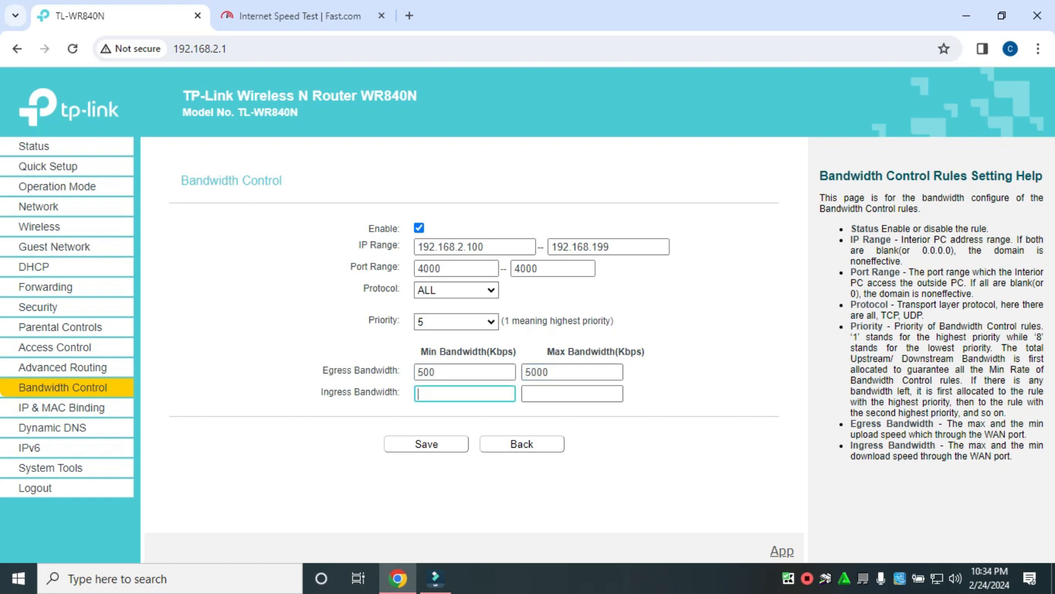
pyautogui.write('500')
pyautogui.click(572, 393)
pyautogui.write('5000')
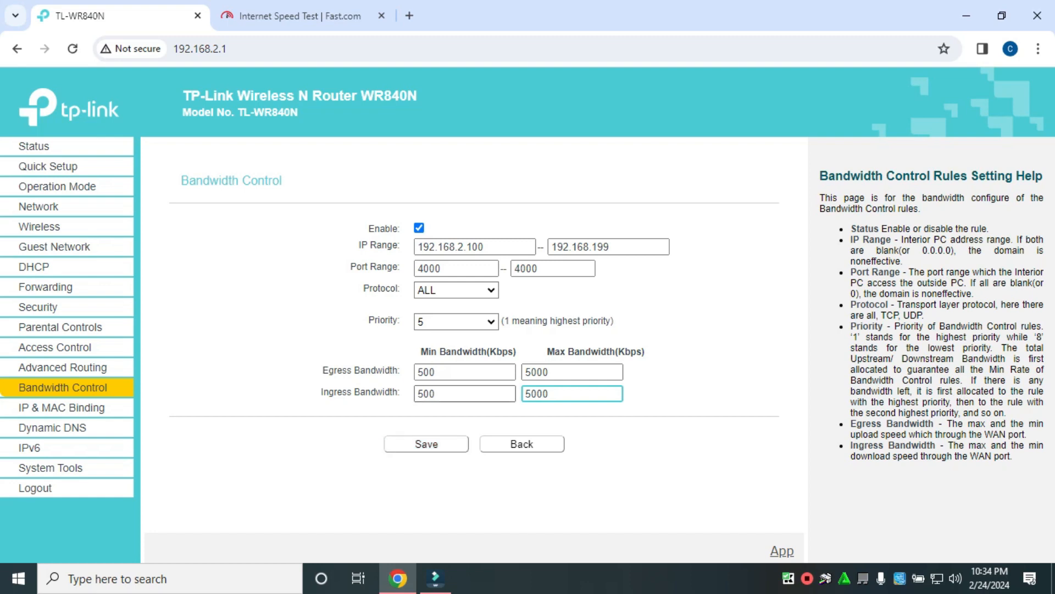
pyautogui.click(427, 444)
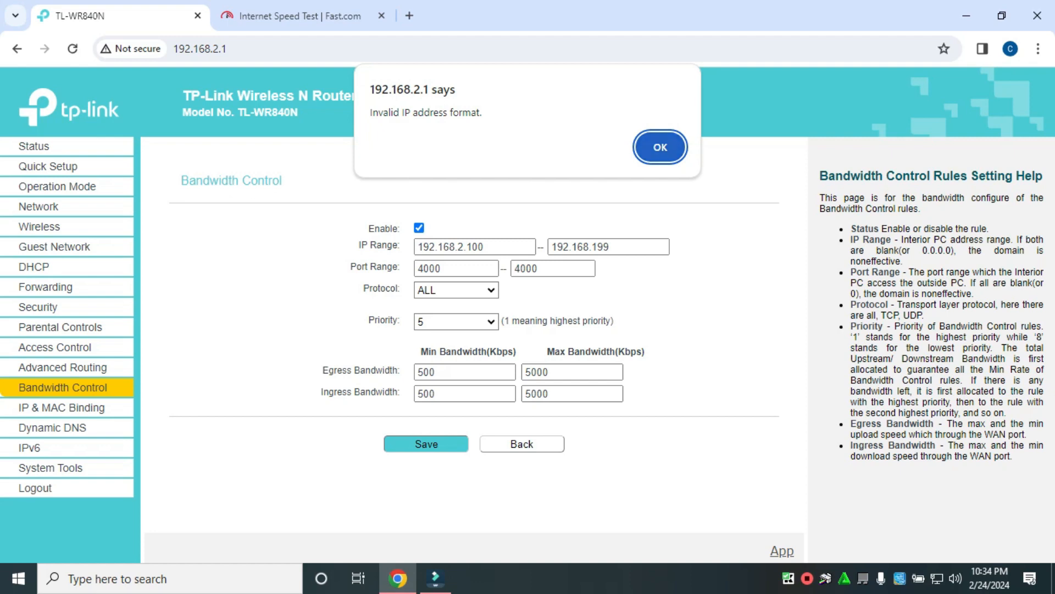
pyautogui.press('Return')
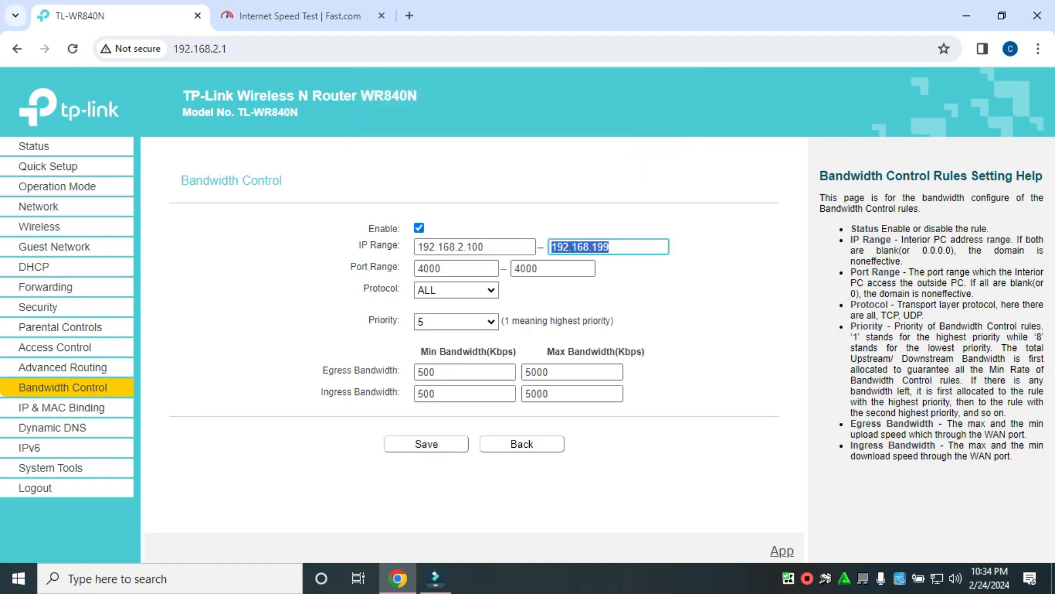
# Step: Correct the end address of the rule's IP range to 192.168.2.199 and save the rule
pyautogui.press('Right')
pyautogui.press('BackSpace')
pyautogui.press('BackSpace')
pyautogui.press('BackSpace')
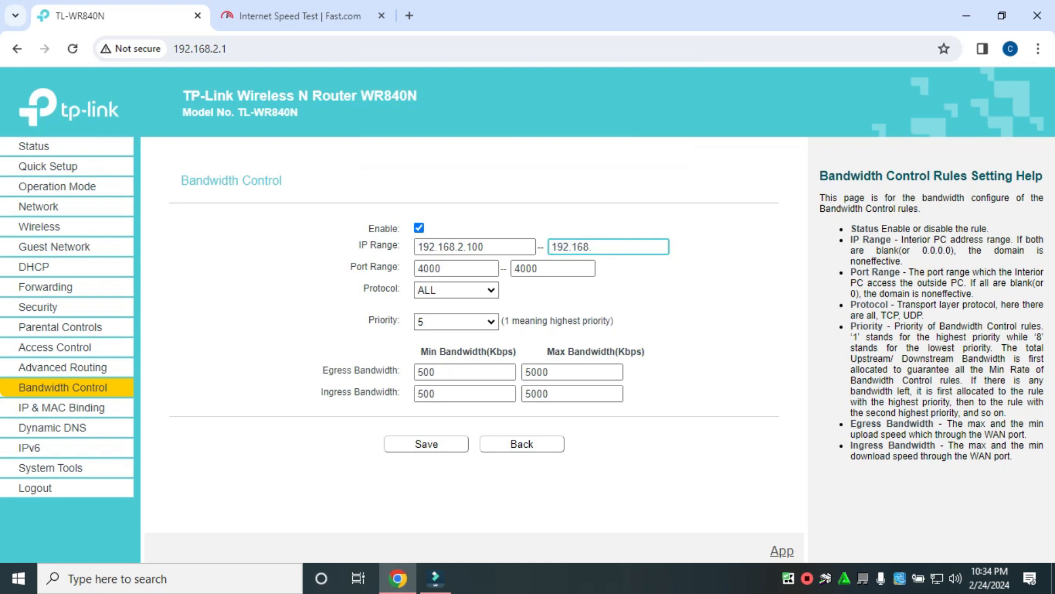
pyautogui.write('2.199')
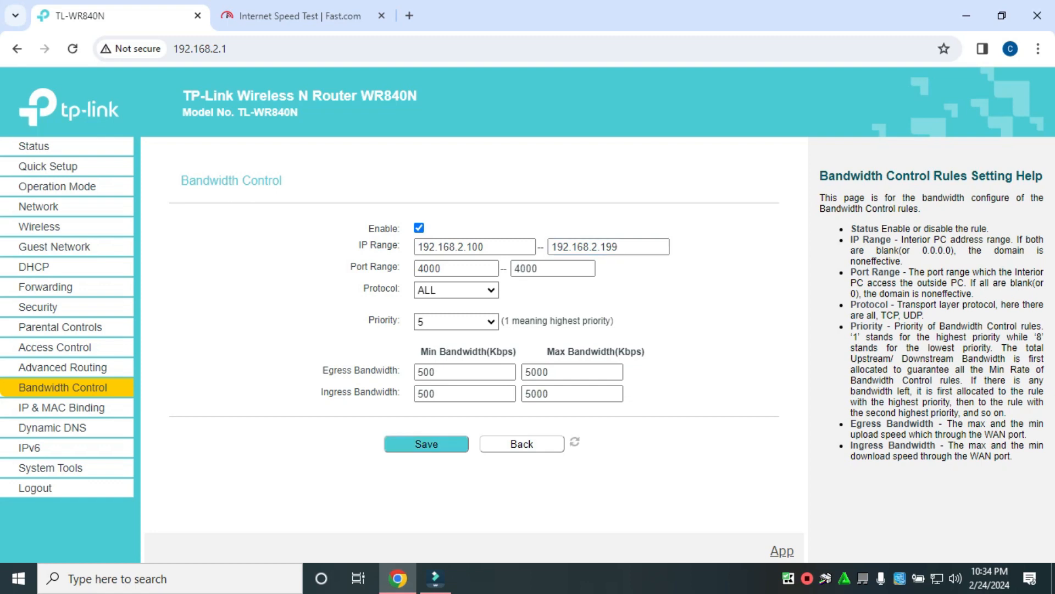
pyautogui.click(427, 444)
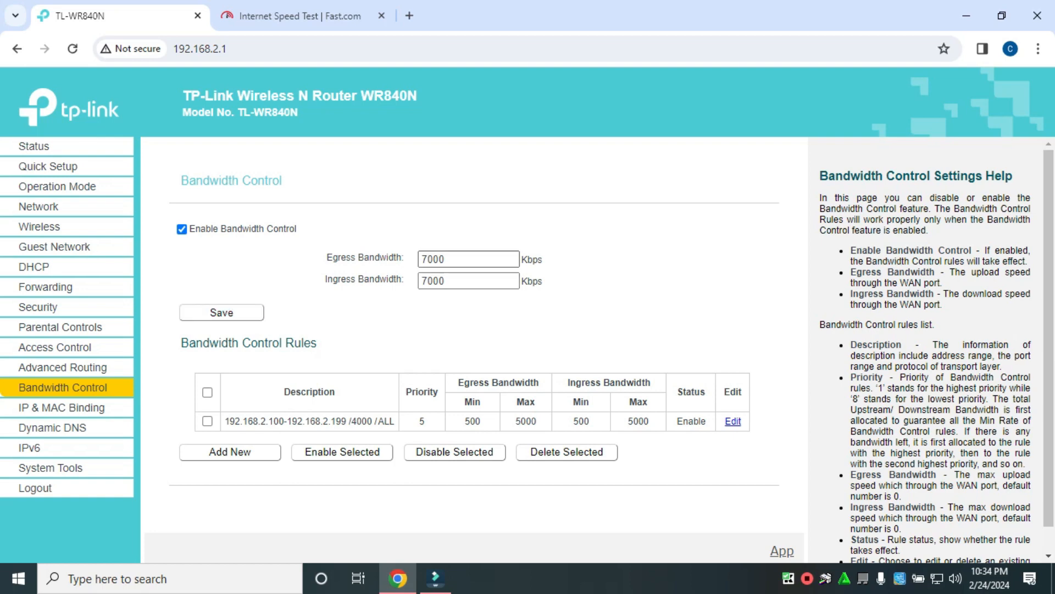
# Step: Disable Bandwidth Control on the router, save, and run the fast.com speed test twice without the limit
pyautogui.click(182, 229)
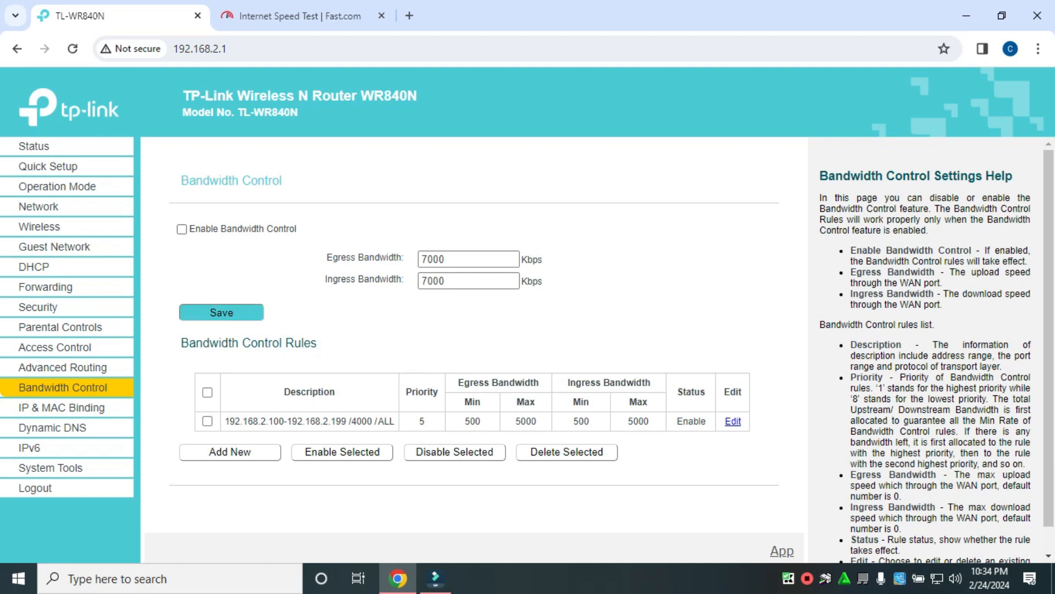
pyautogui.click(300, 16)
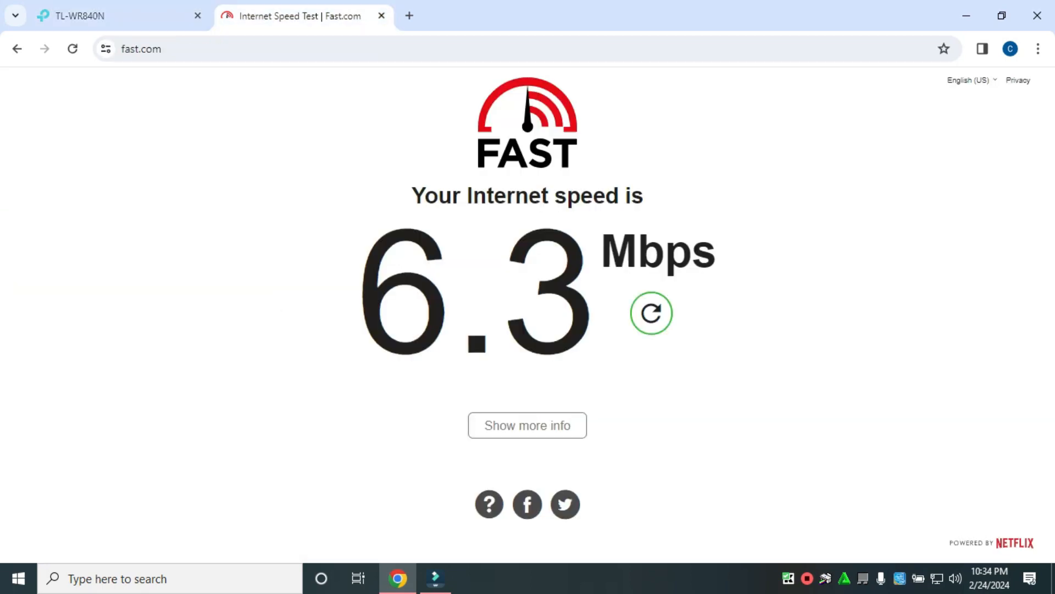
pyautogui.click(651, 313)
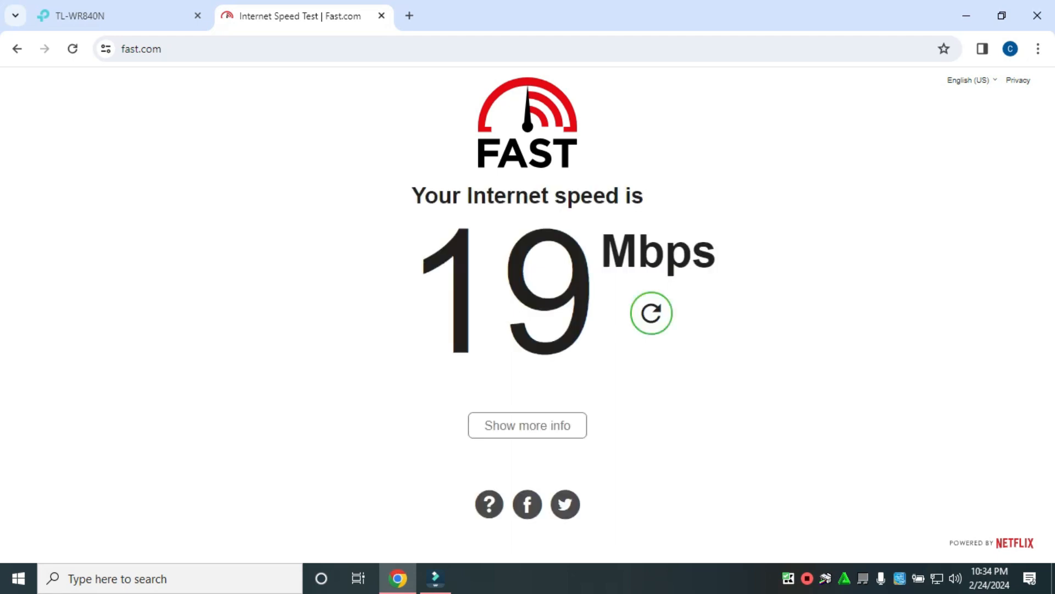
pyautogui.click(651, 313)
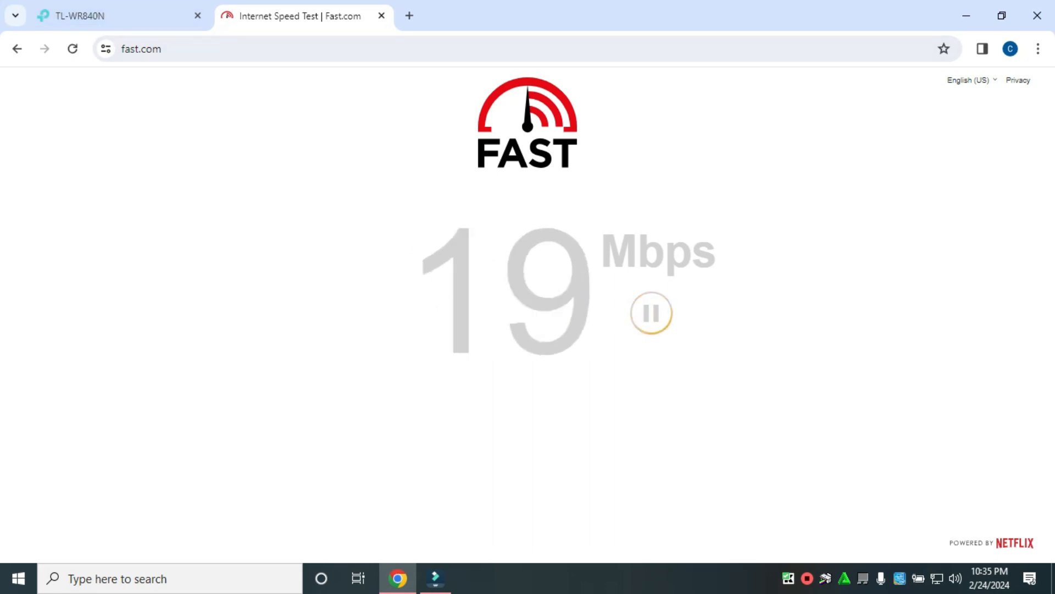
# Step: Enable Bandwidth Control on the router with egress and ingress bandwidth set to 0000 Kbps, and try to save it
pyautogui.click(121, 16)
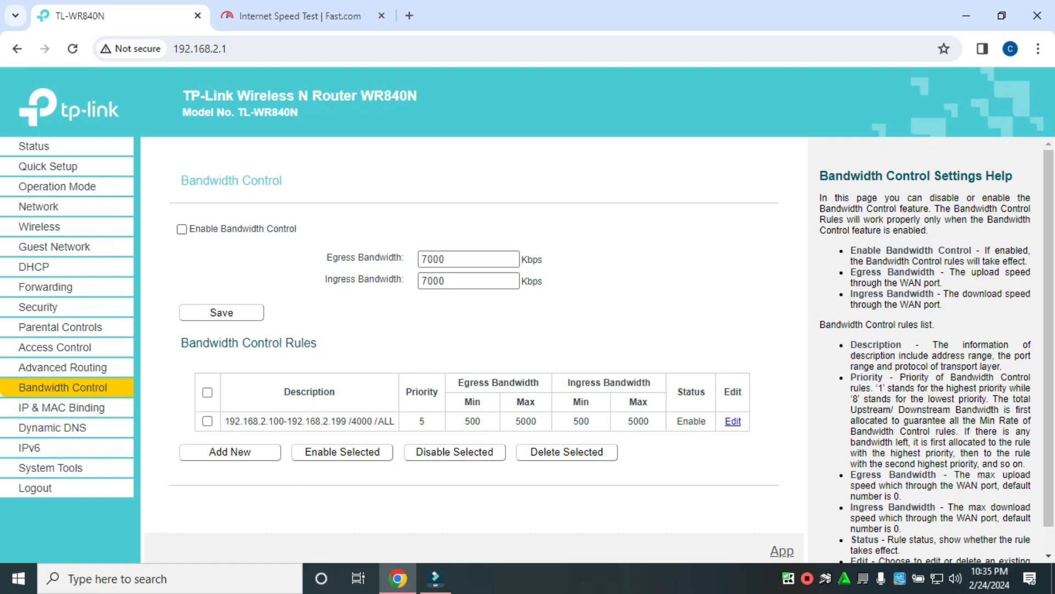
pyautogui.doubleClick(433, 281)
pyautogui.press('BackSpace')
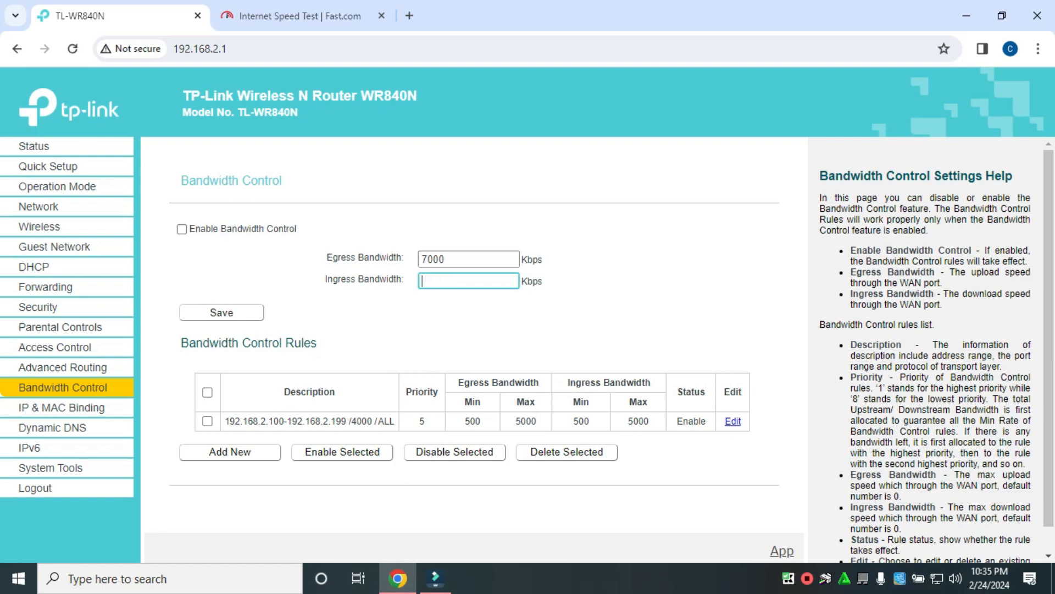
pyautogui.doubleClick(433, 259)
pyautogui.press('BackSpace')
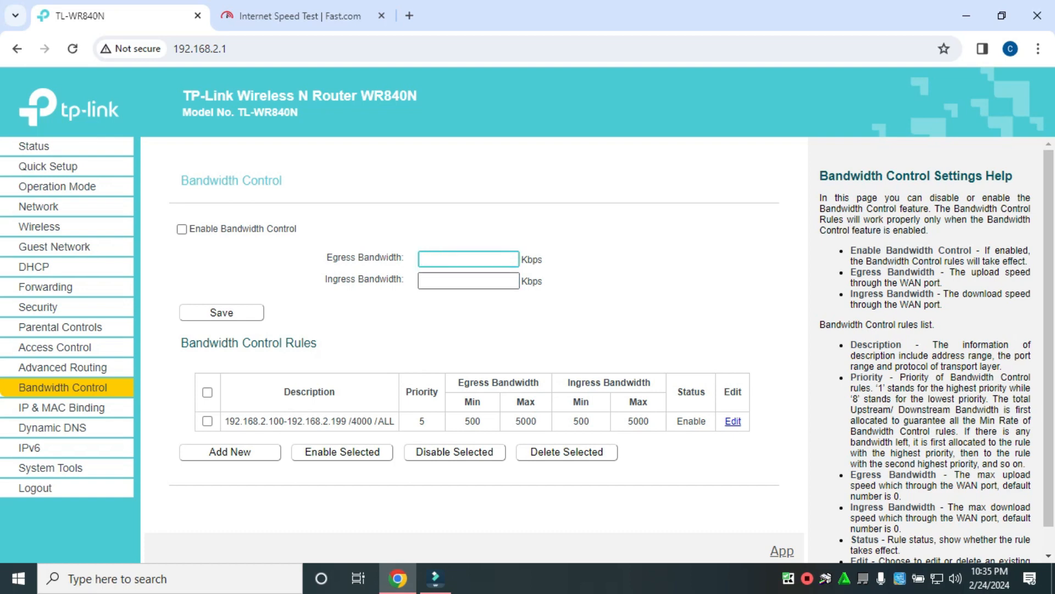
pyautogui.write('0000')
pyautogui.press('Tab')
pyautogui.write('0000')
pyautogui.click(182, 229)
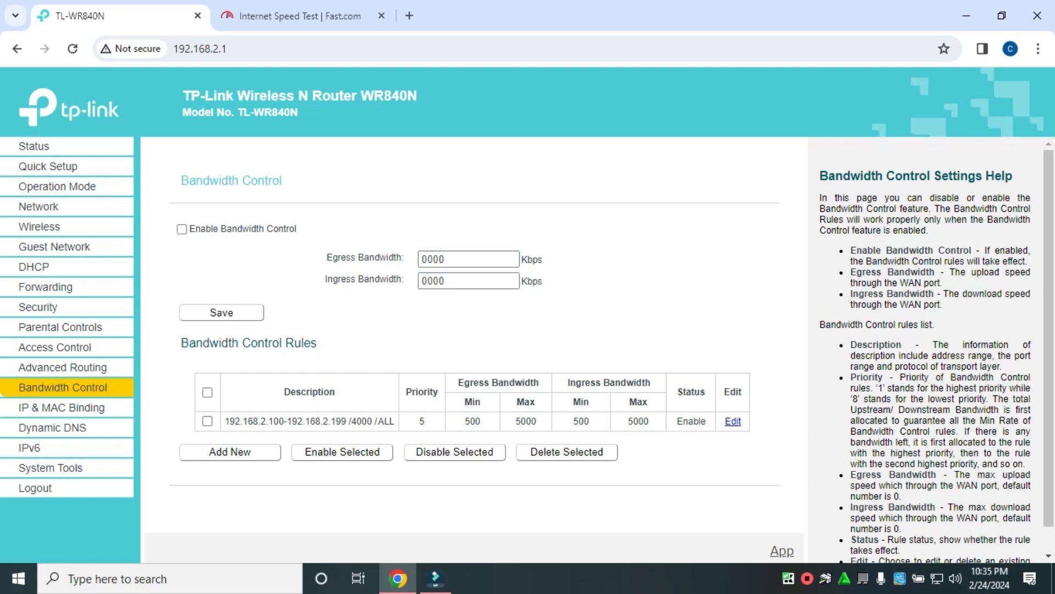
pyautogui.click(221, 312)
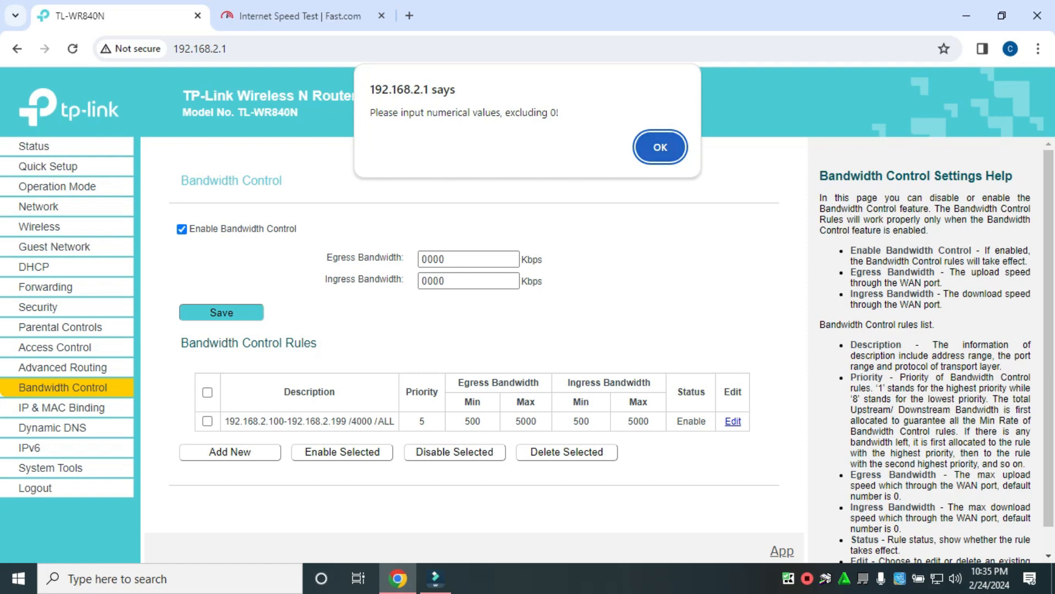
pyautogui.press('Return')
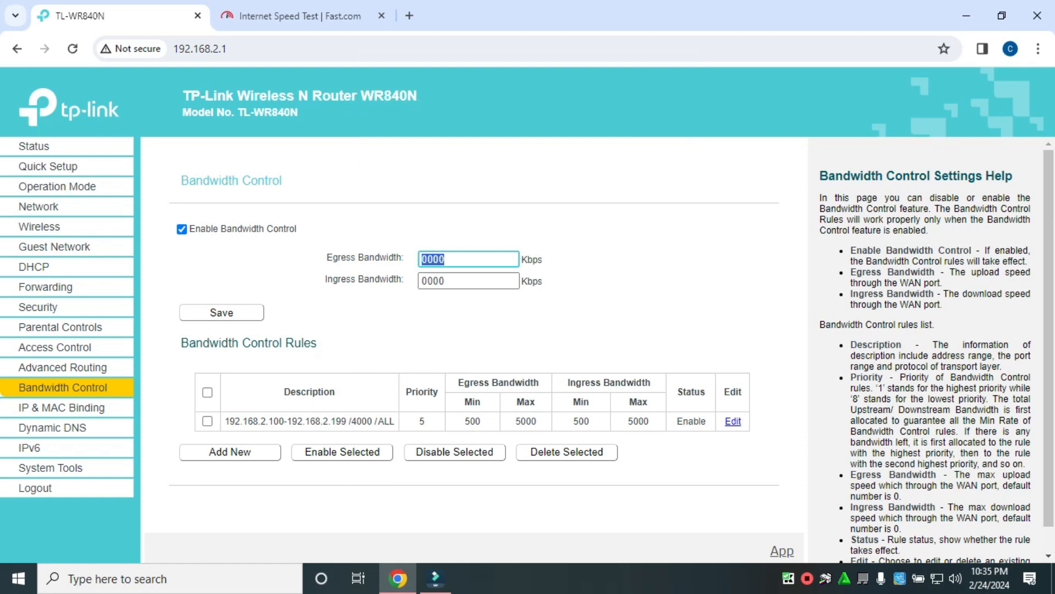
# Step: Set the overall egress and ingress bandwidth to 10000 Kbps, save, and run the fast.com speed test
pyautogui.write('10000')
pyautogui.press('Tab')
pyautogui.write('10000')
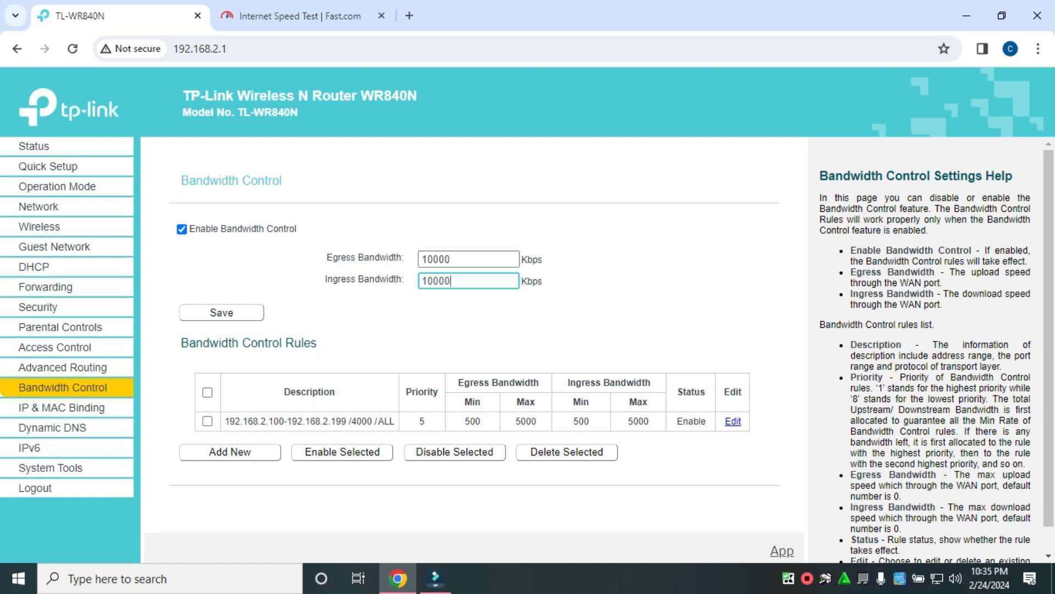
pyautogui.click(259, 310)
pyautogui.click(300, 16)
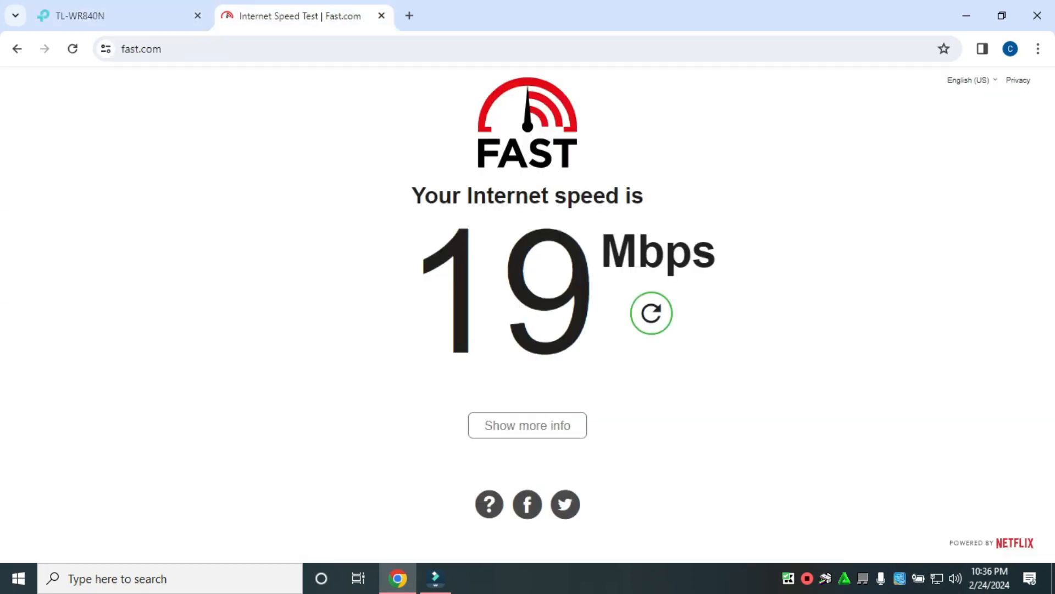
pyautogui.click(651, 314)
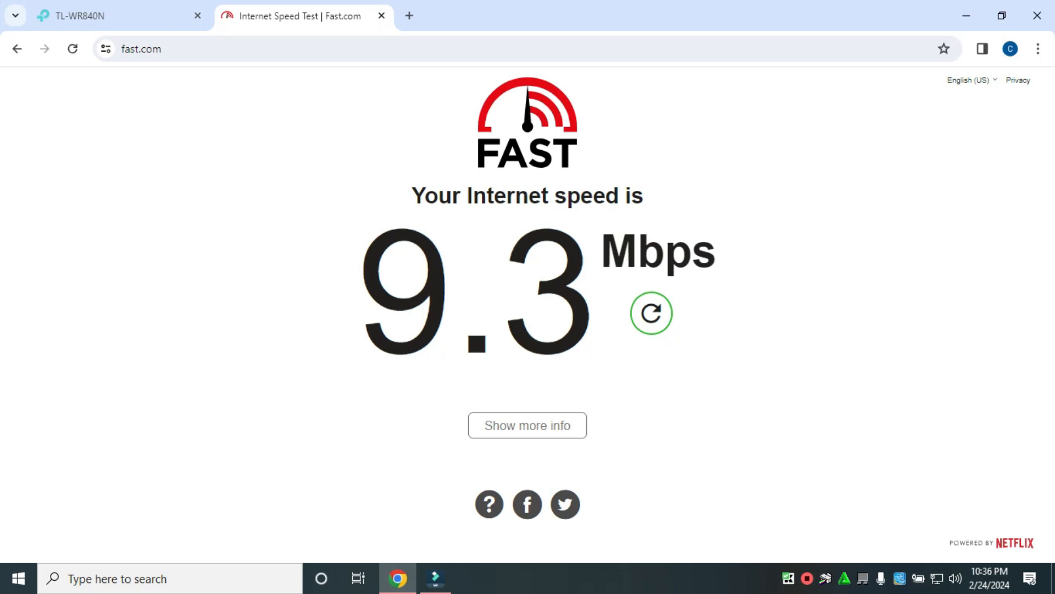
# Step: Select the 192.168.2.100-192.168.2.199 rule in the rules list and repeat the fast.com speed test
pyautogui.click(115, 16)
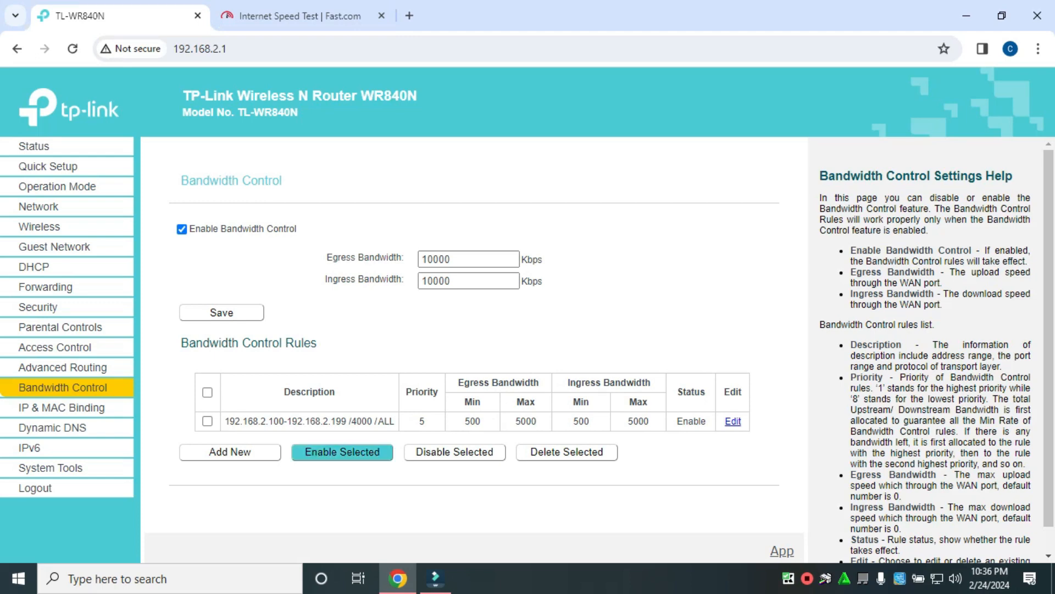
pyautogui.click(207, 421)
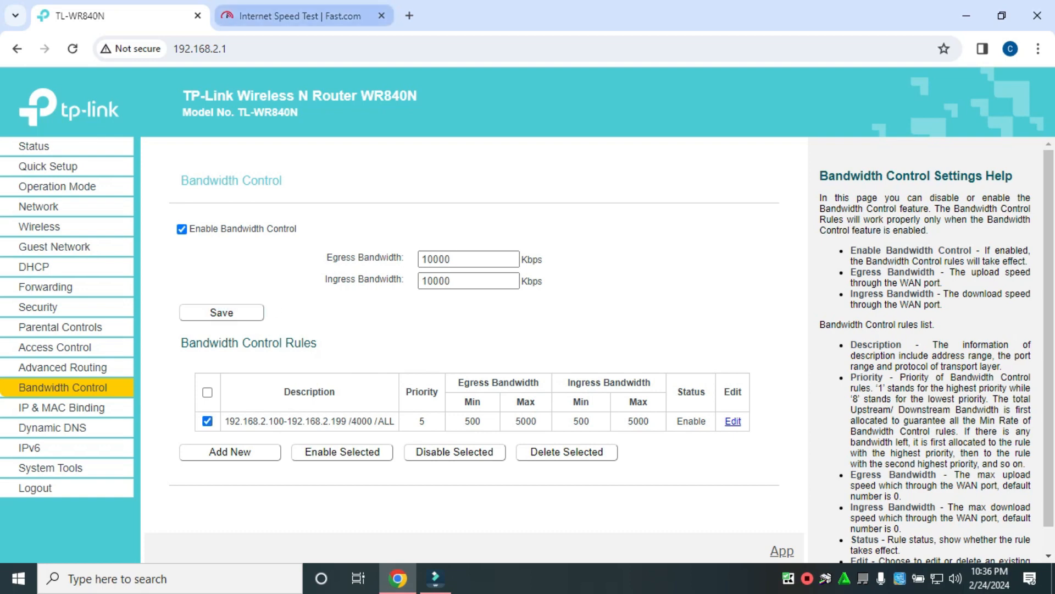
pyautogui.click(300, 15)
pyautogui.click(651, 313)
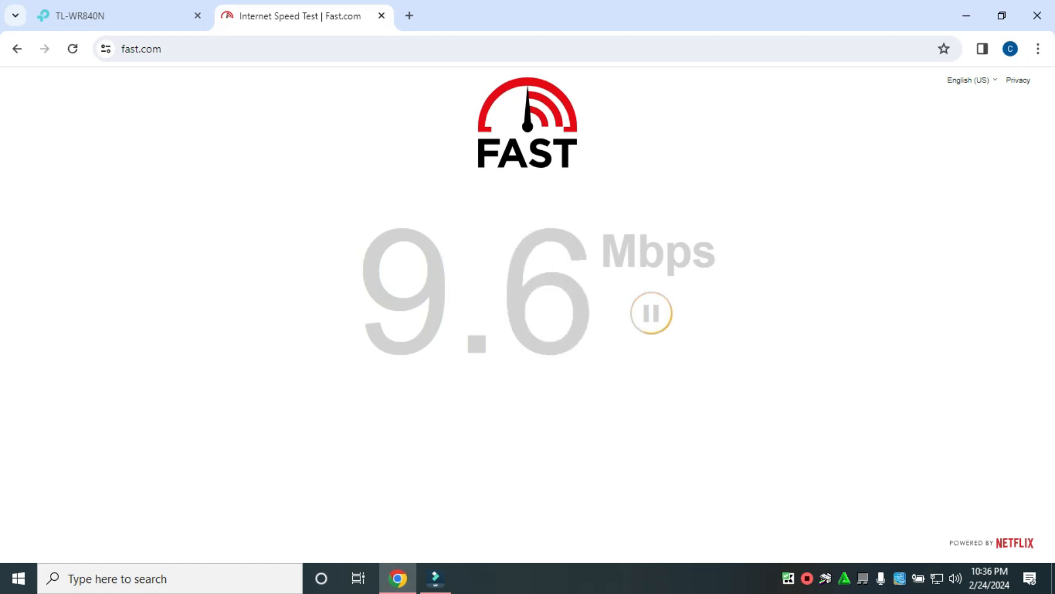
# Step: Edit the IP range rule on the router, setting its port range to 1-4000, and save the rule
pyautogui.click(119, 16)
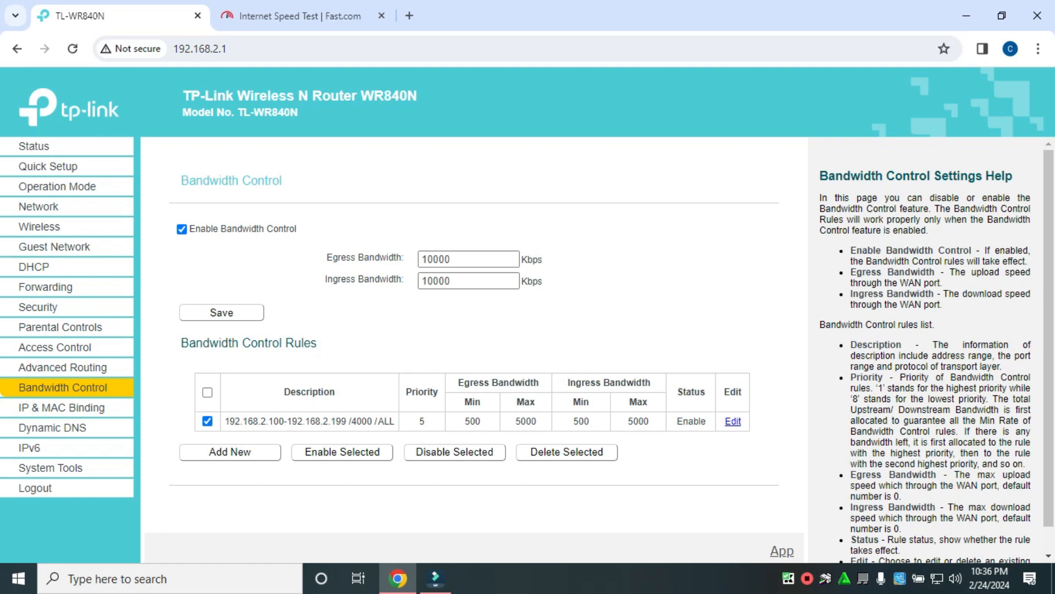
pyautogui.click(733, 422)
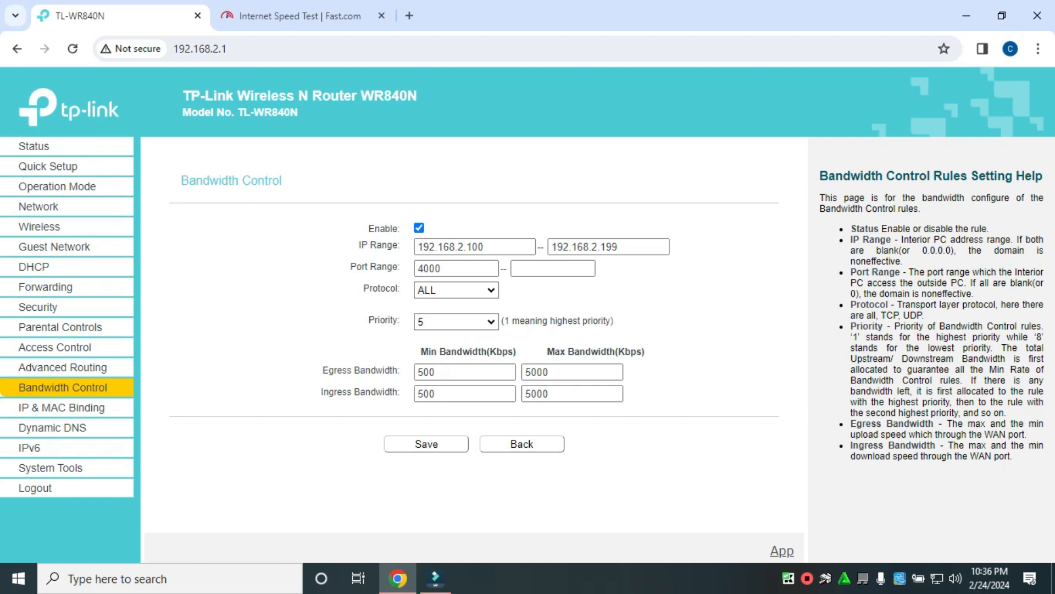
pyautogui.click(553, 268)
pyautogui.write('4')
pyautogui.doubleClick(456, 269)
pyautogui.write('1')
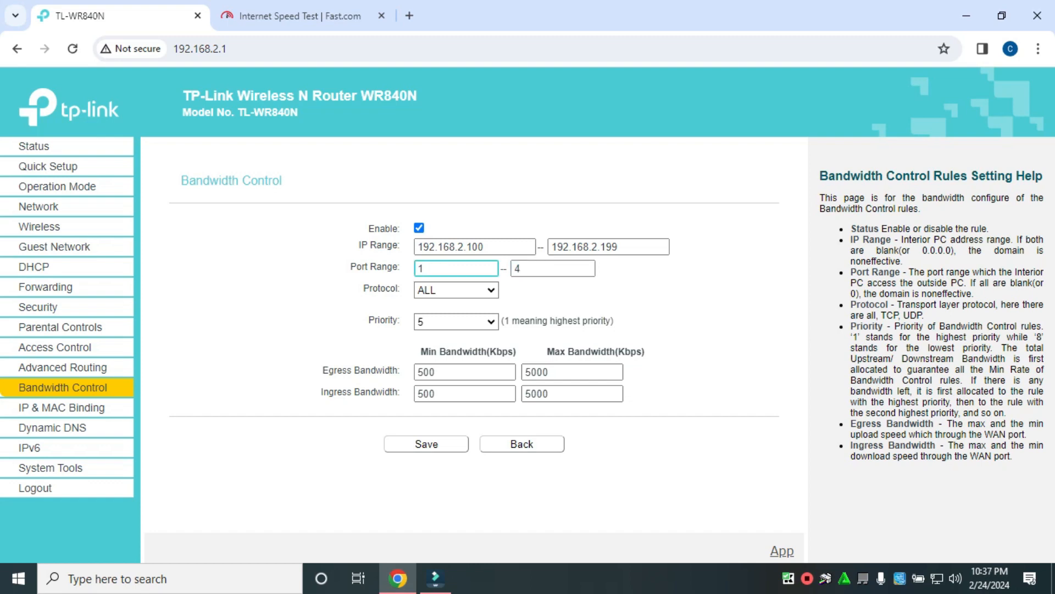
pyautogui.click(545, 268)
pyautogui.write('000')
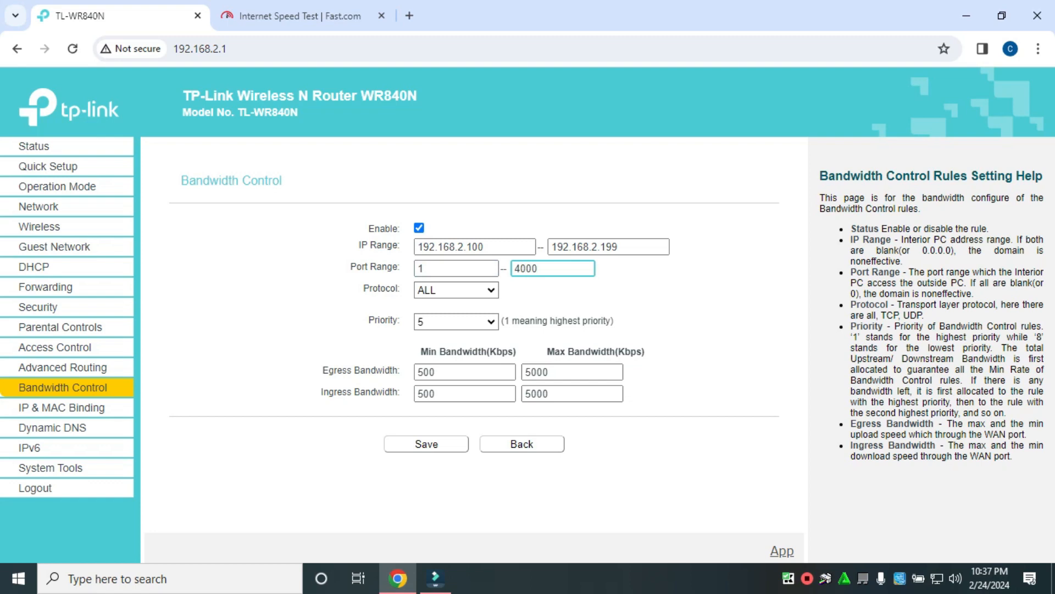
pyautogui.click(426, 443)
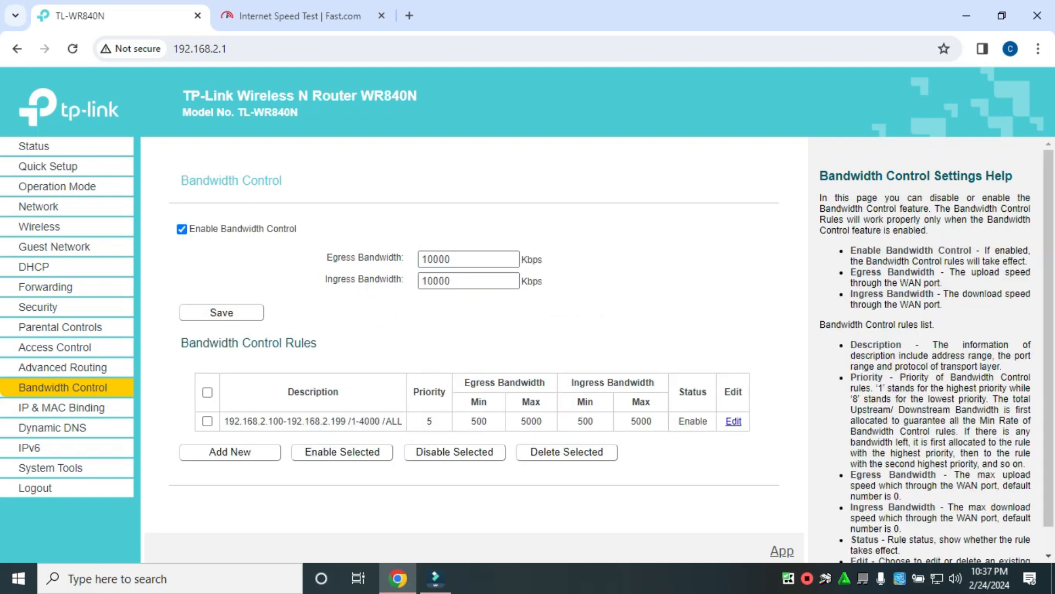
# Step: Lower the overall ingress and egress bandwidth to 5000 Kbps, save, and measure the speed on fast.com
pyautogui.doubleClick(436, 281)
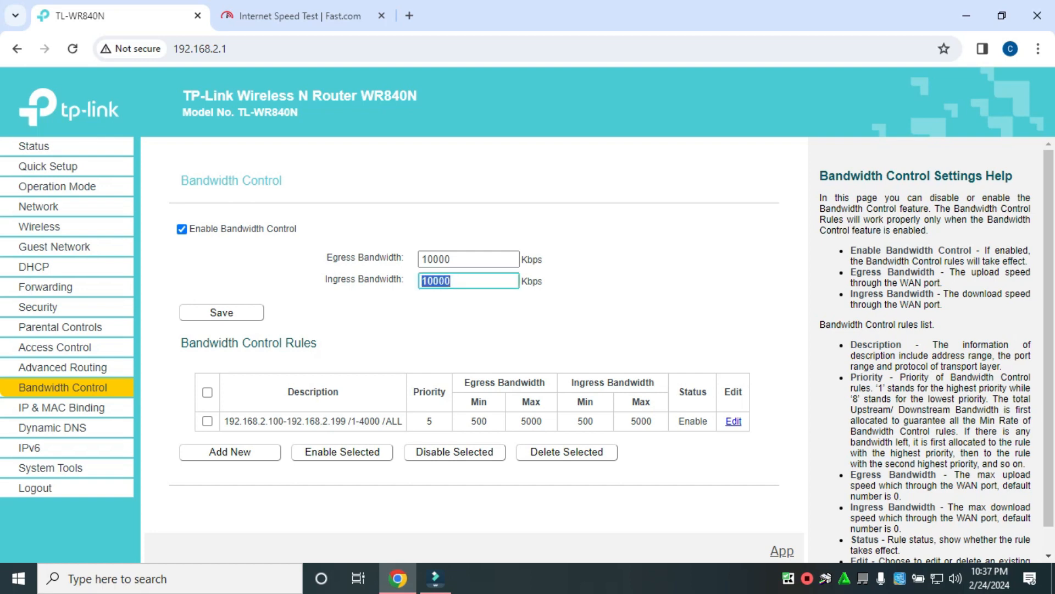
pyautogui.write('5000')
pyautogui.doubleClick(437, 258)
pyautogui.write('5')
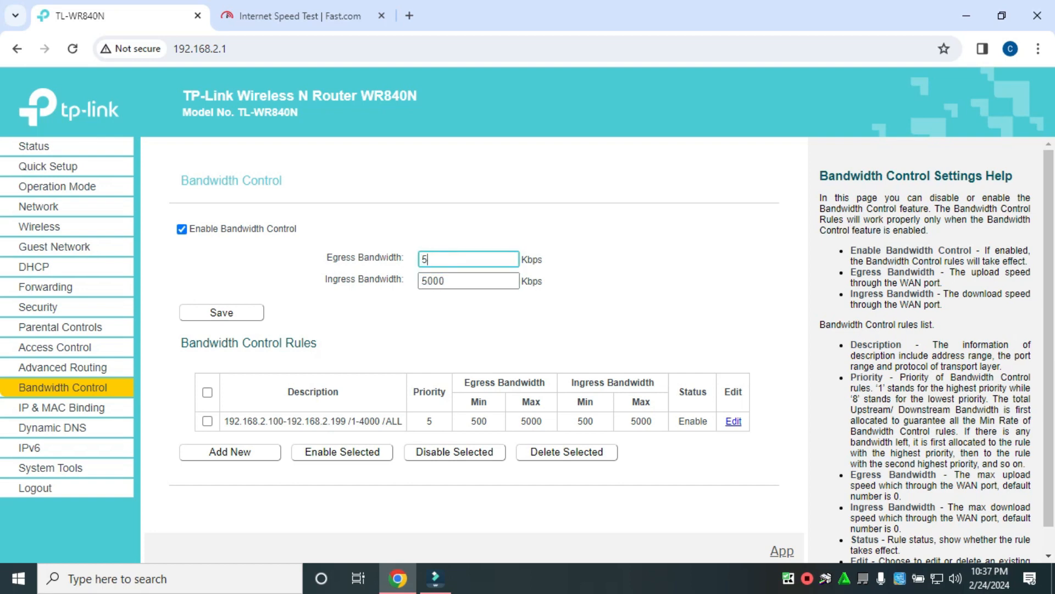
pyautogui.write('000')
pyautogui.click(221, 312)
pyautogui.click(300, 16)
pyautogui.click(651, 313)
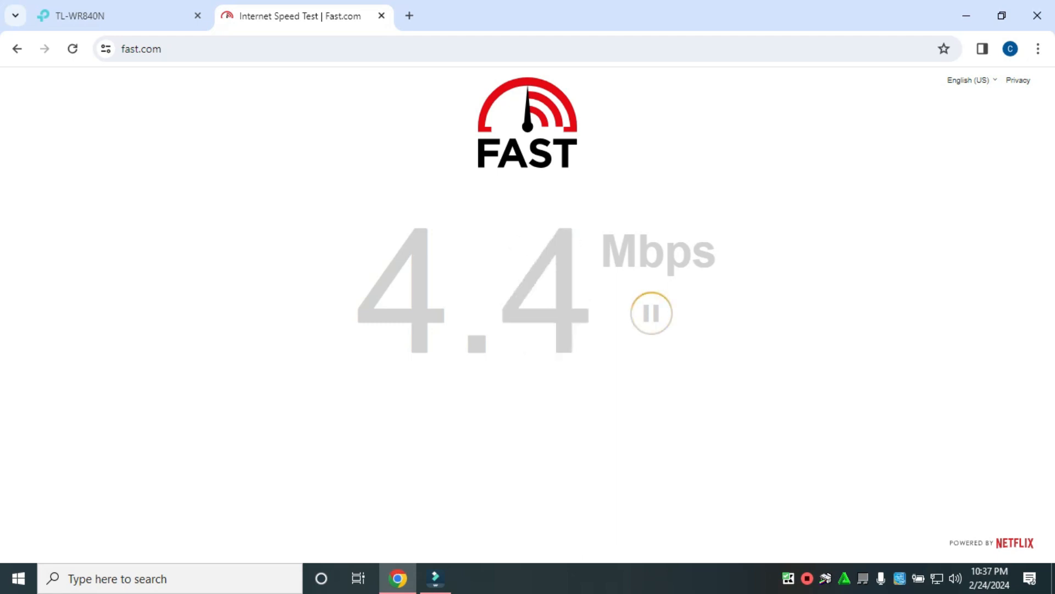
# Step: Raise the overall ingress and egress bandwidth back to 10000 Kbps, save, and retest the speed on fast.com
pyautogui.click(110, 15)
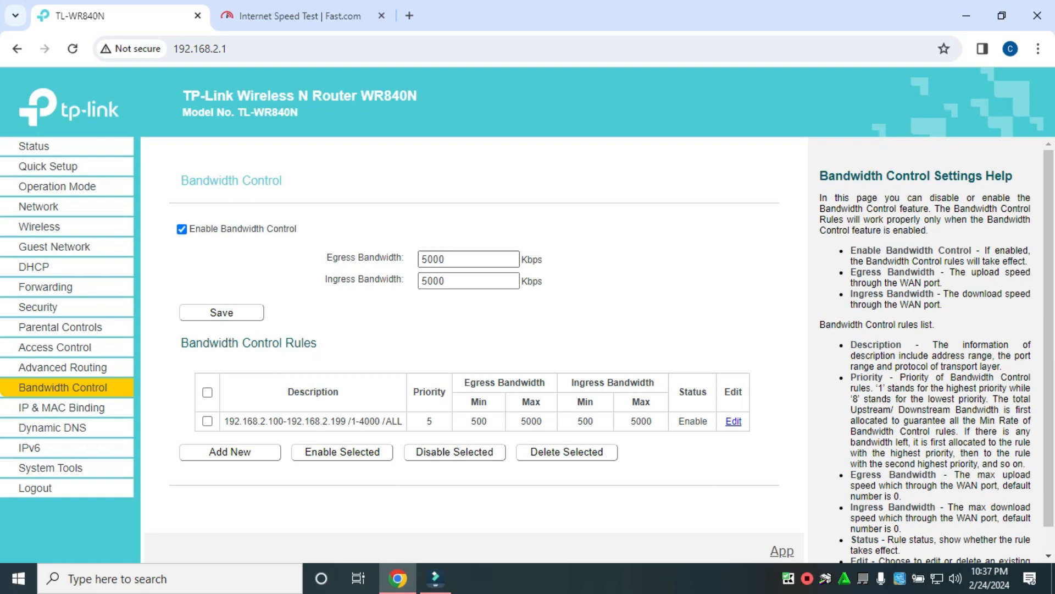
pyautogui.press('Tab')
pyautogui.write('1')
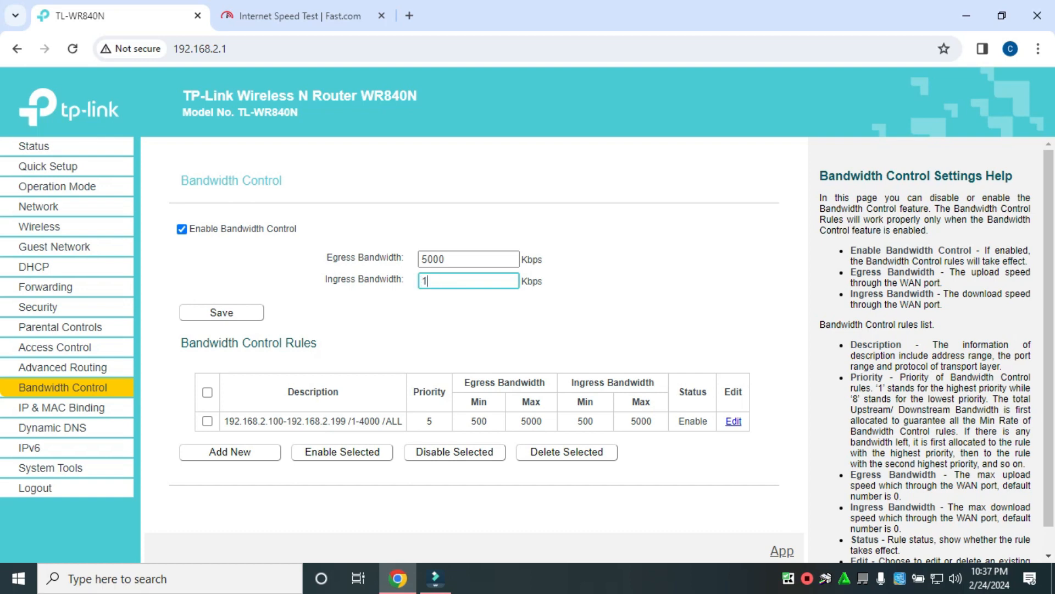
pyautogui.write('0000')
pyautogui.hotkey('shift', 'Tab')
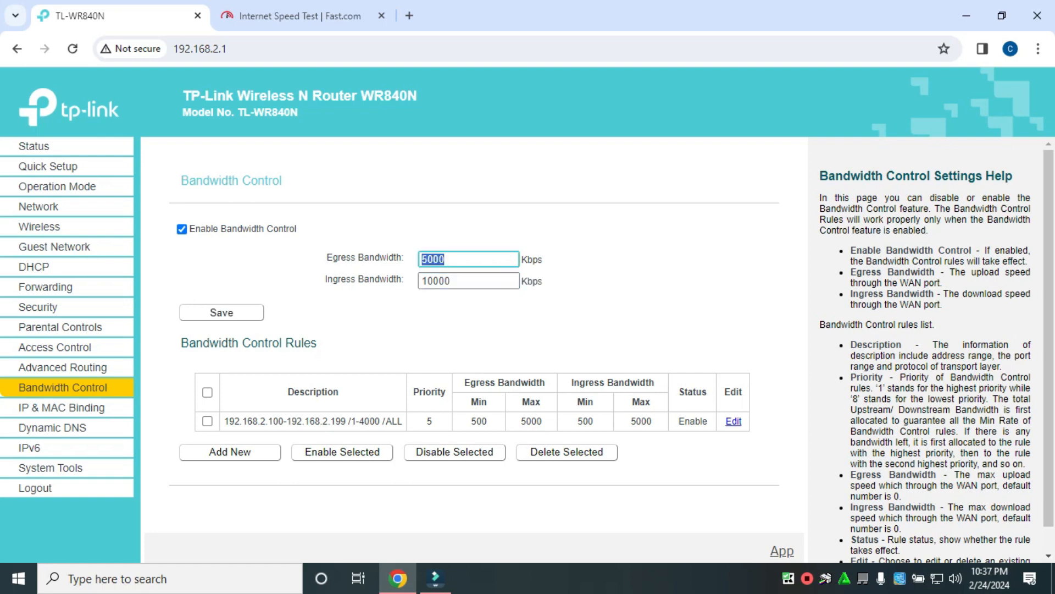
pyautogui.write('10000')
pyautogui.click(258, 312)
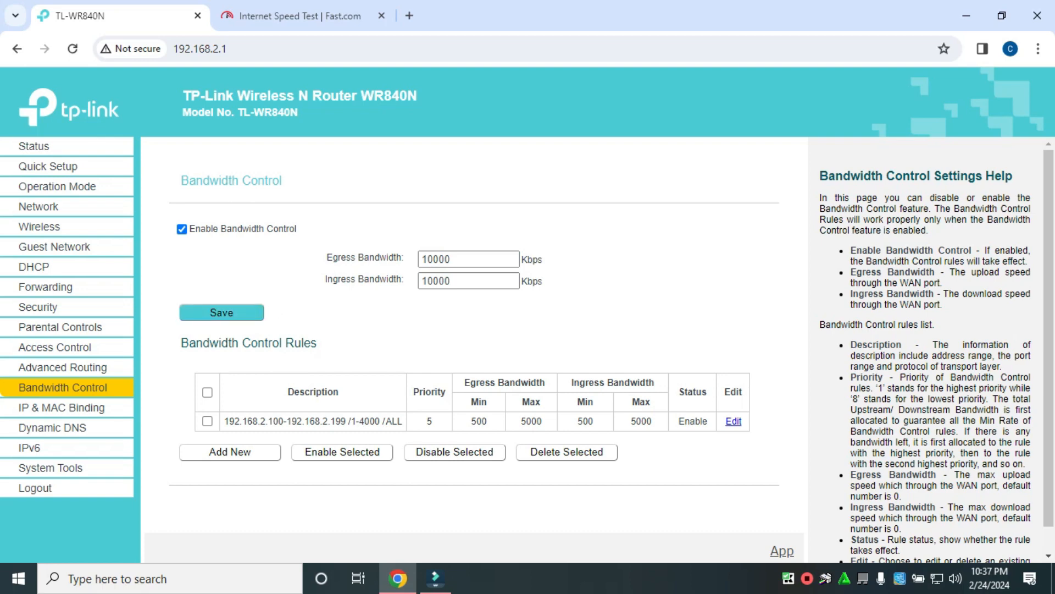
pyautogui.click(222, 312)
pyautogui.click(299, 16)
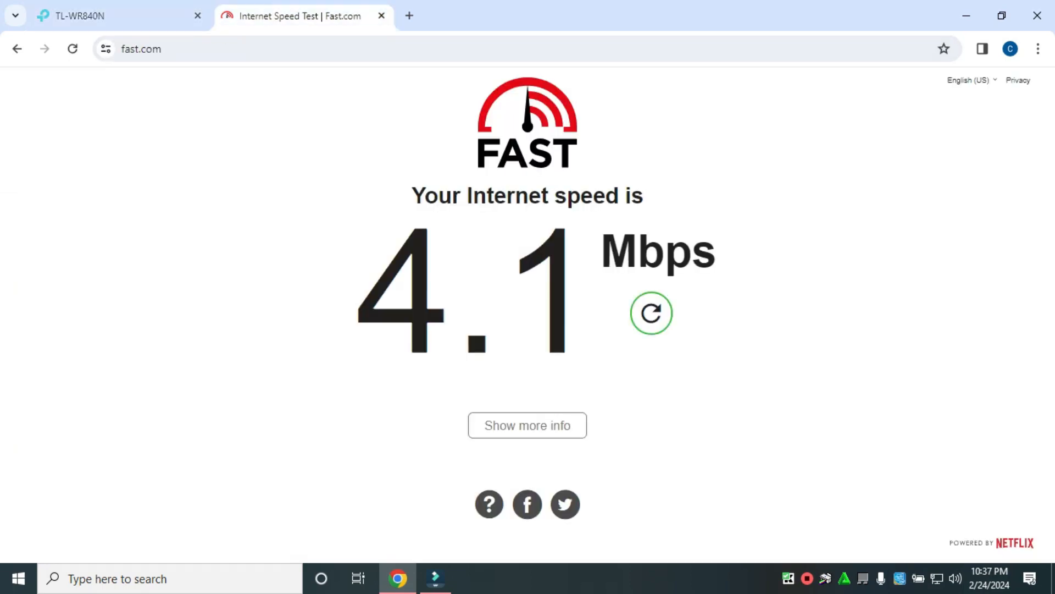
pyautogui.click(651, 312)
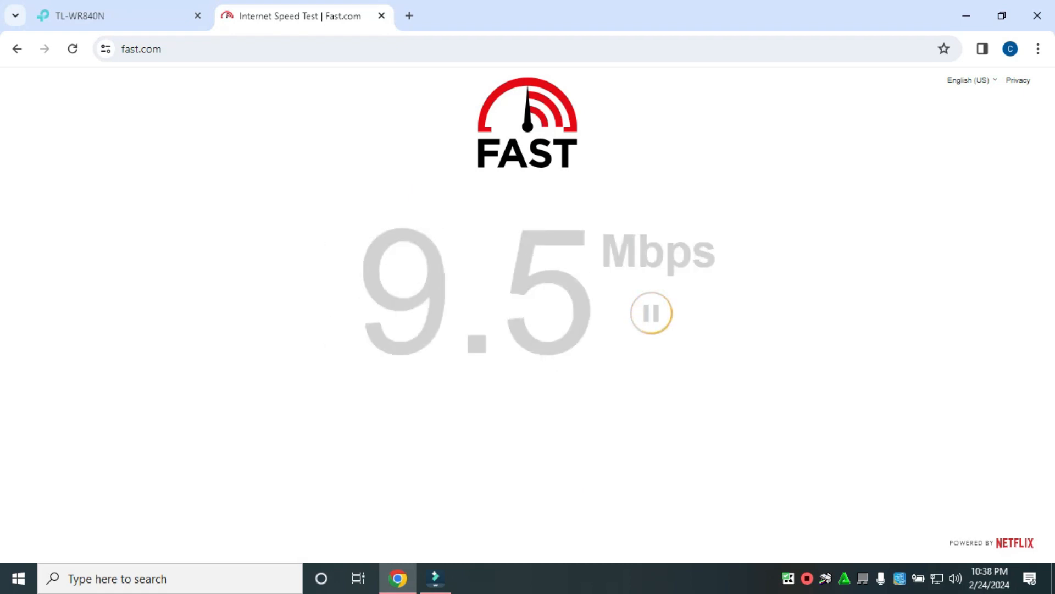
# Step: Delete the 192.168.2.100-192.168.2.199 rule from the router's Bandwidth Control rules and look at the last fast.com result
pyautogui.click(109, 16)
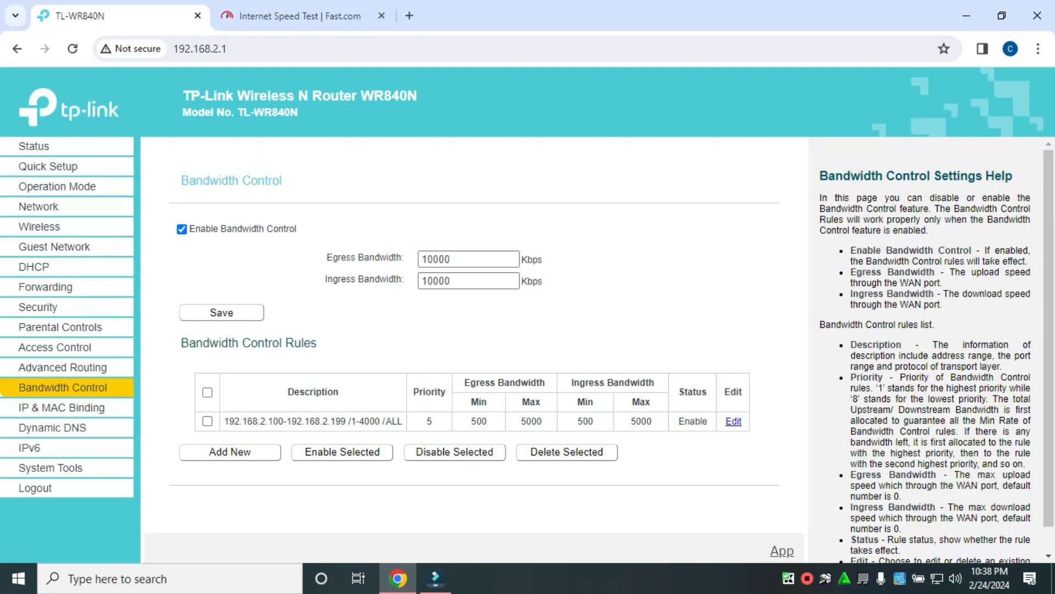
pyautogui.click(207, 421)
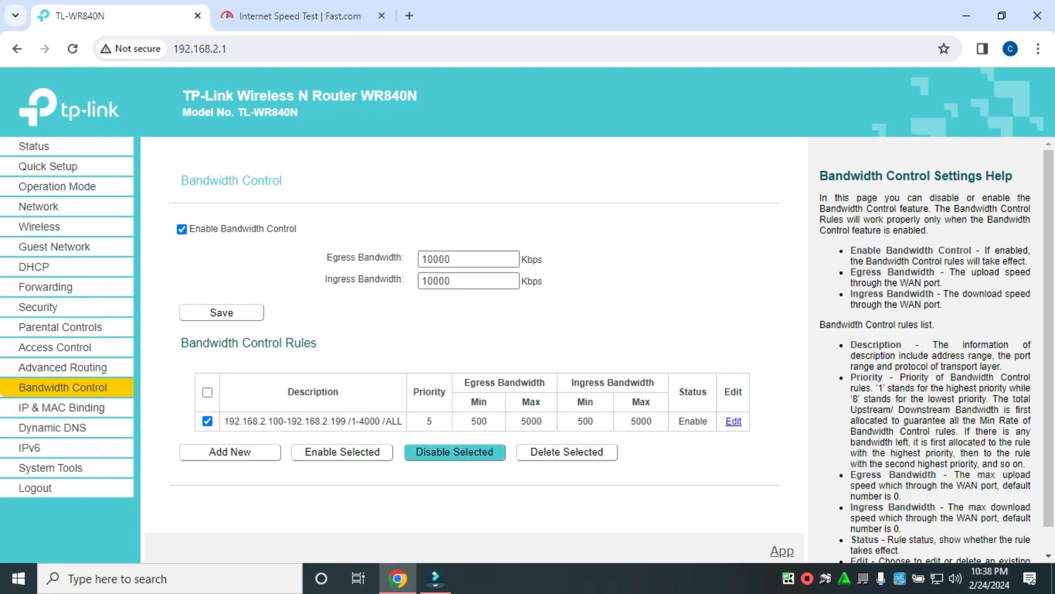
pyautogui.click(605, 451)
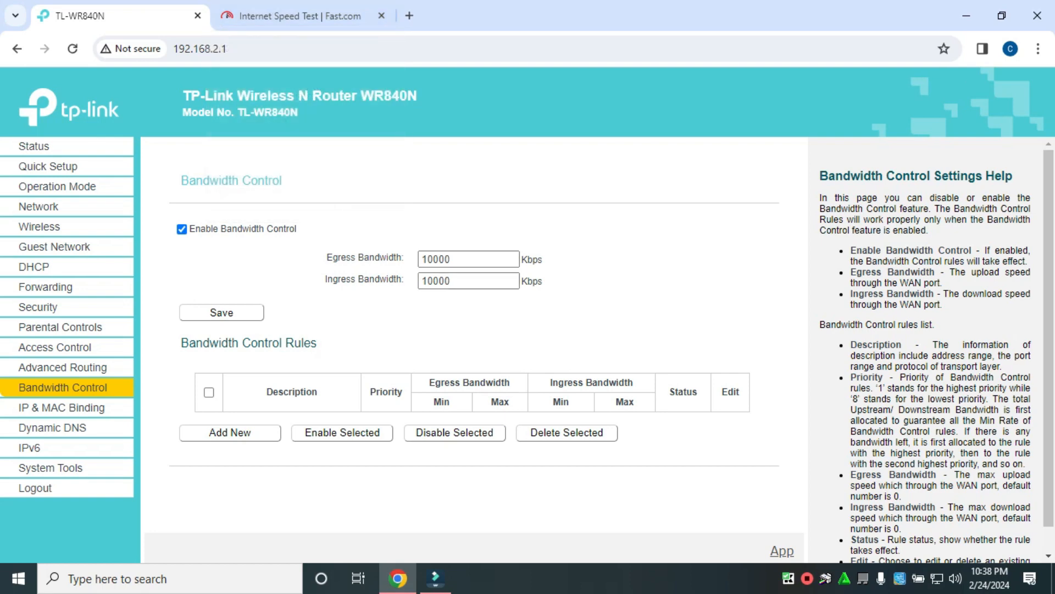
pyautogui.click(301, 15)
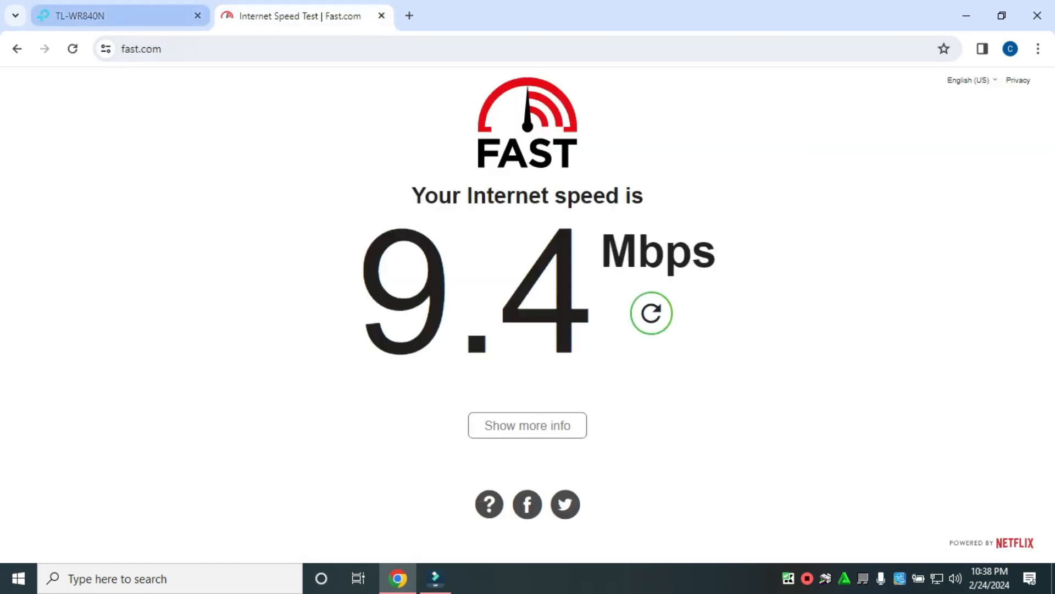
pyautogui.click(110, 15)
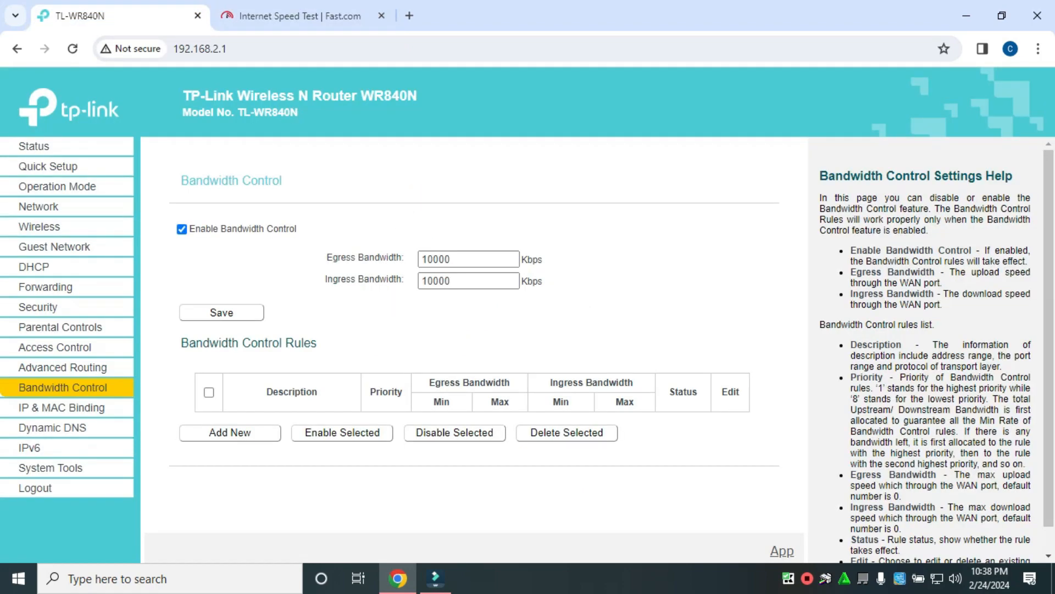